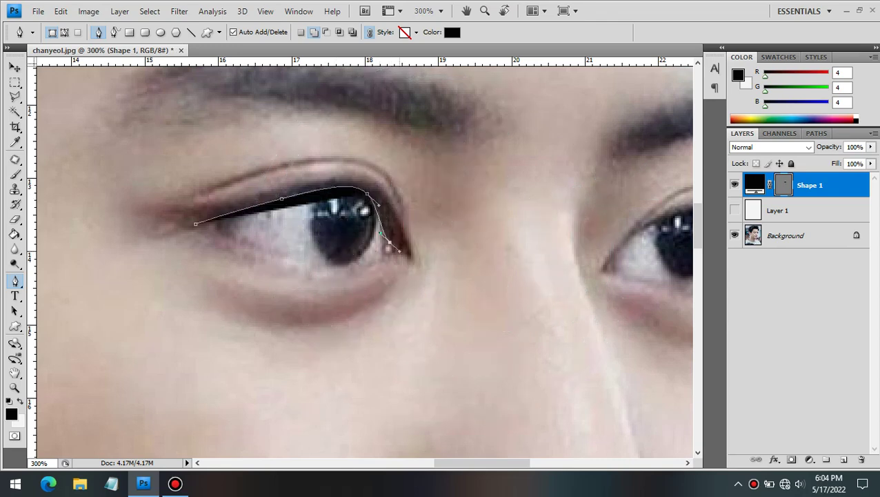
# Draw the left eye's upper eyeliner and eyelid crease line as black shapes
pyautogui.click(413, 257)
pyautogui.moveTo(321, 176); pyautogui.dragTo(270, 187)
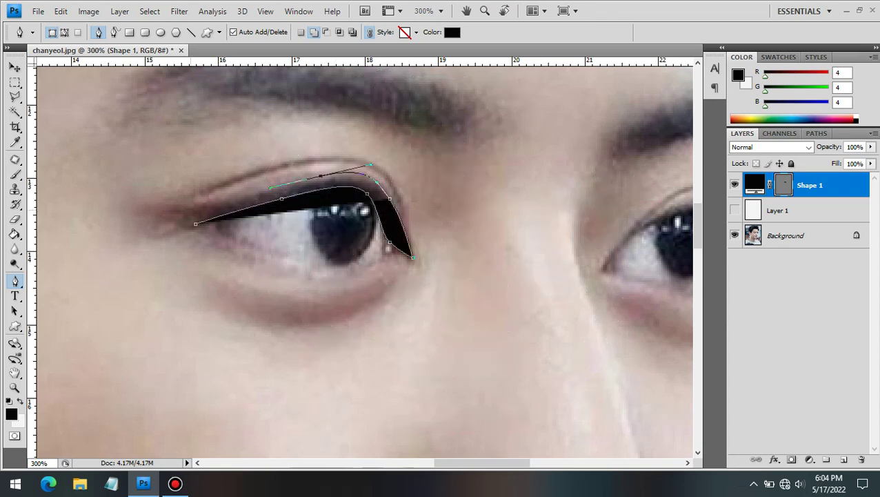
pyautogui.moveTo(190, 209); pyautogui.dragTo(174, 210)
pyautogui.click(192, 198)
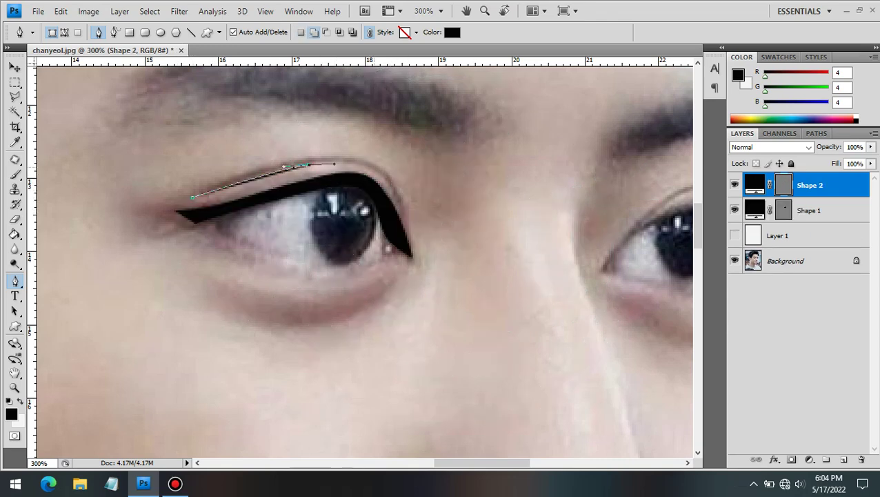
pyautogui.click(404, 215)
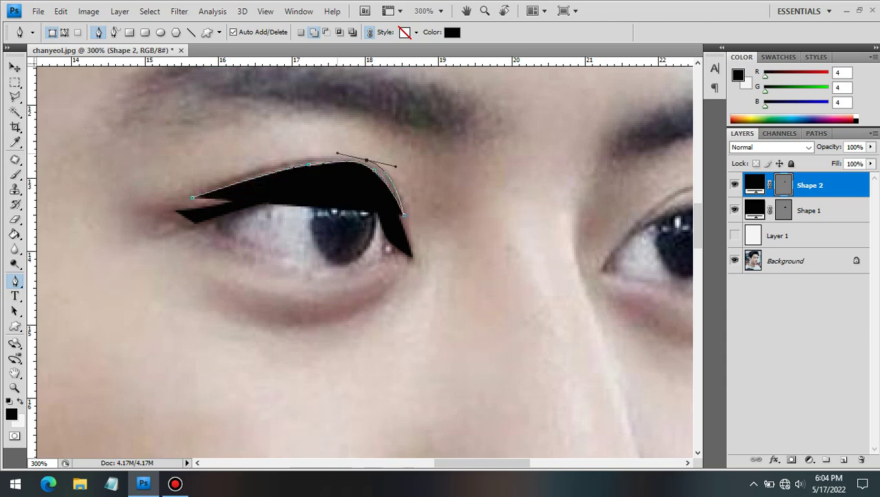
pyautogui.moveTo(366, 163); pyautogui.dragTo(213, 181)
pyautogui.press('Return')
# Trace the left iris as a solid black oval shape
pyautogui.click(321, 188)
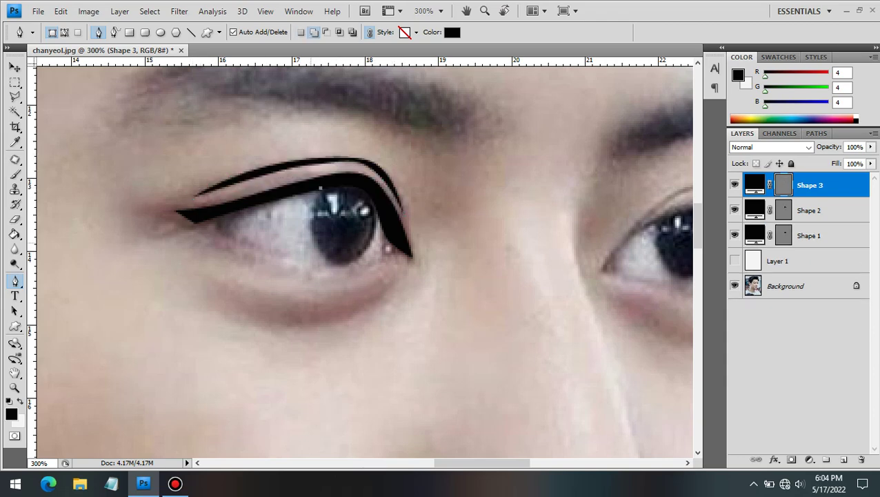
pyautogui.click(378, 217)
pyautogui.click(359, 184)
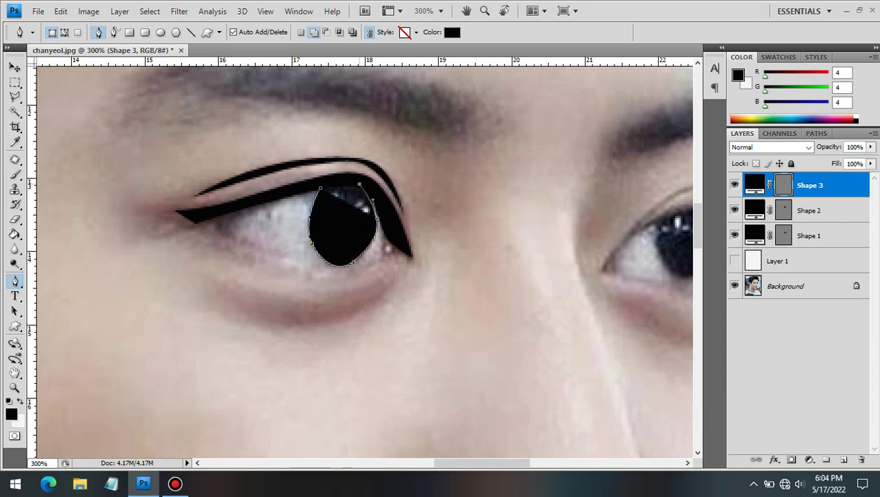
pyautogui.press('Return')
# Draw a thin black liner along the left eye's lower lid
pyautogui.click(251, 246)
pyautogui.moveTo(343, 277); pyautogui.dragTo(373, 274)
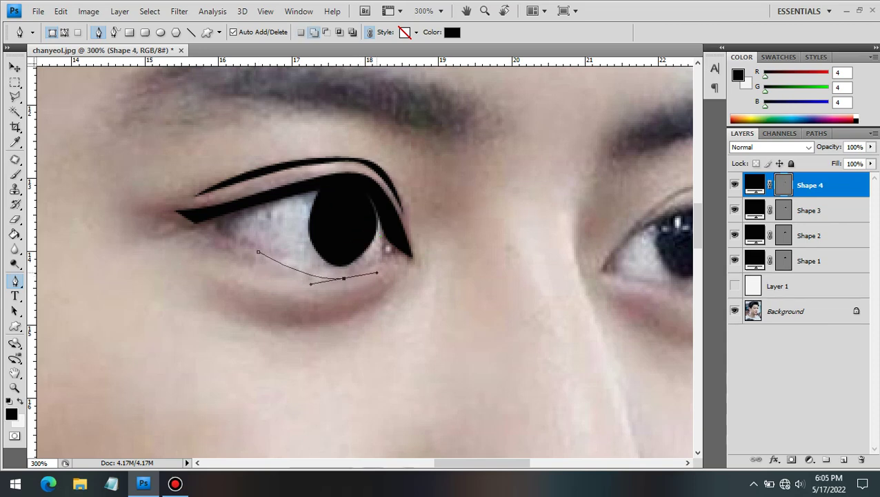
pyautogui.click(378, 263)
pyautogui.click(238, 241)
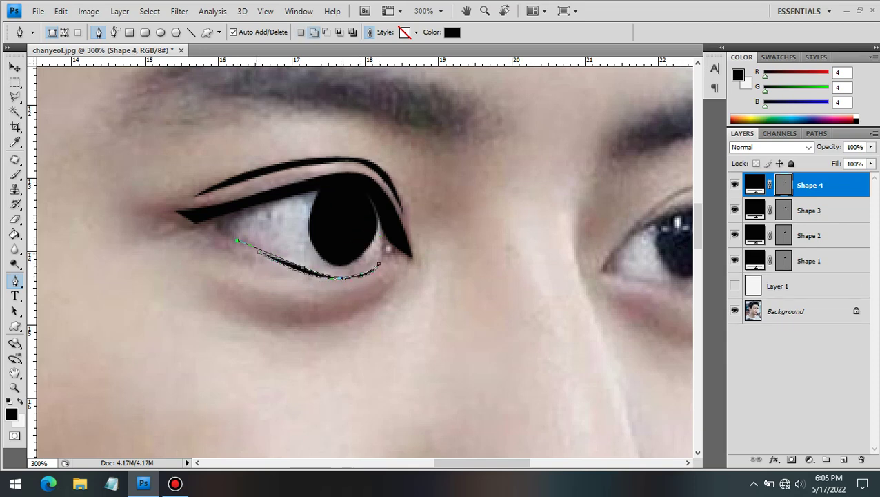
# Add the curved under-eye line, check the whole face, then begin the eyebrow outline
pyautogui.click(241, 323)
pyautogui.click(402, 283)
pyautogui.moveTo(300, 329); pyautogui.dragTo(347, 331)
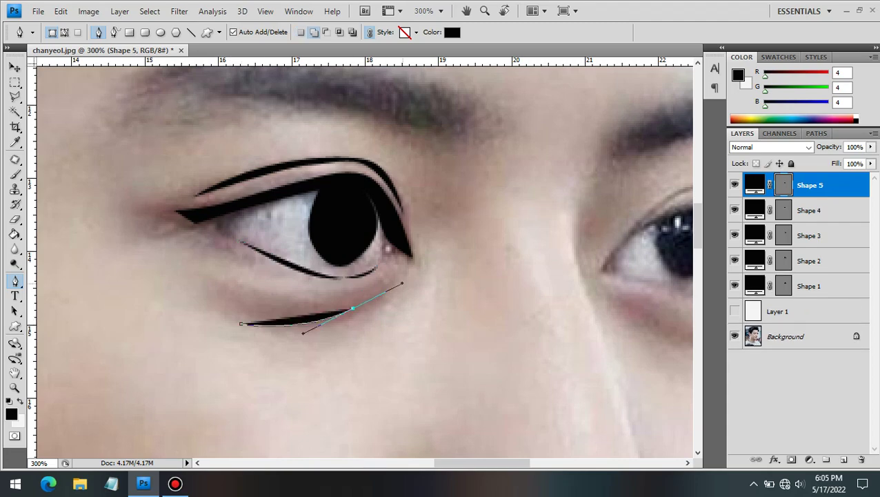
pyautogui.hotkey('ctrl', '-')
pyautogui.hotkey('ctrl', '-')
pyautogui.hotkey('ctrl', '-')
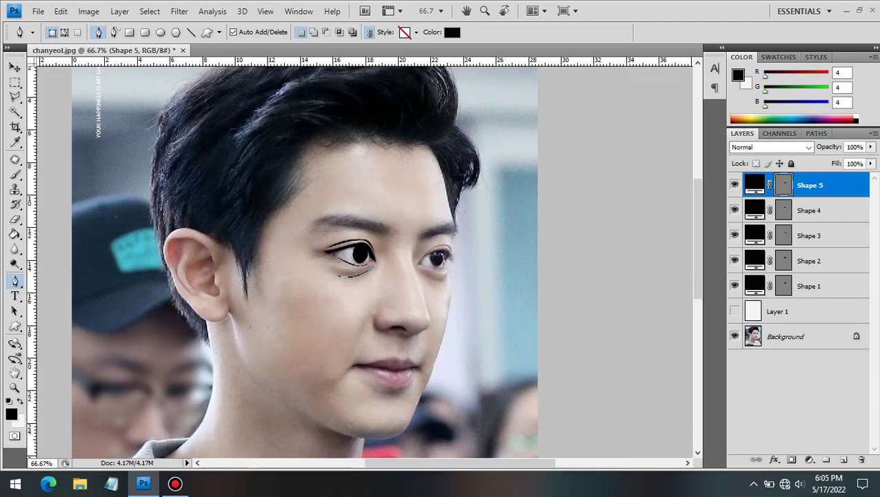
pyautogui.hotkey('ctrl', '+')
pyautogui.hotkey('ctrl', '+')
pyautogui.hotkey('ctrl', '+')
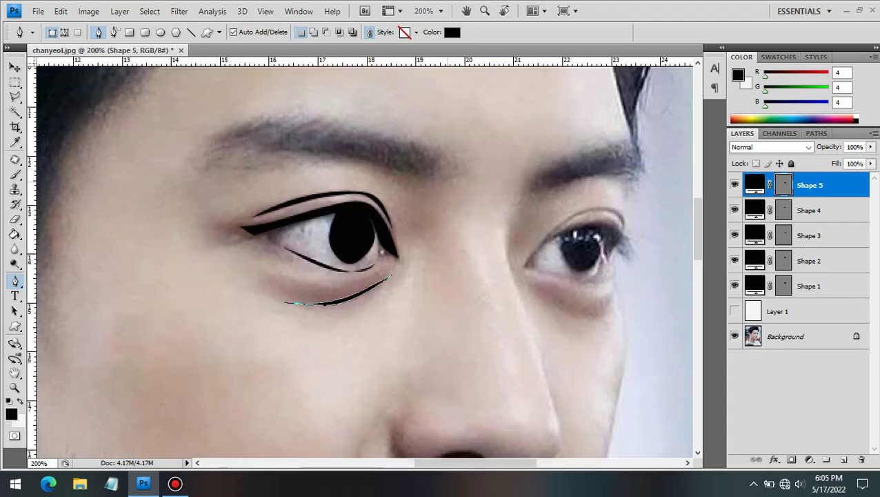
pyautogui.click(488, 140)
# Trace the first eyebrow's upper edge out to its outer end
pyautogui.scroll(5, 487, 141)
pyautogui.moveTo(491, 214); pyautogui.dragTo(491, 206)
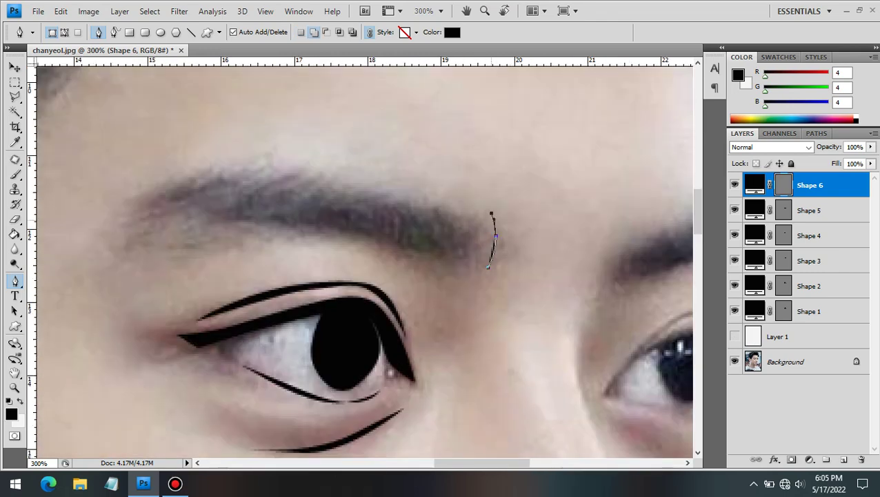
pyautogui.click(475, 213)
pyautogui.click(404, 194)
pyautogui.moveTo(249, 169); pyautogui.dragTo(171, 180)
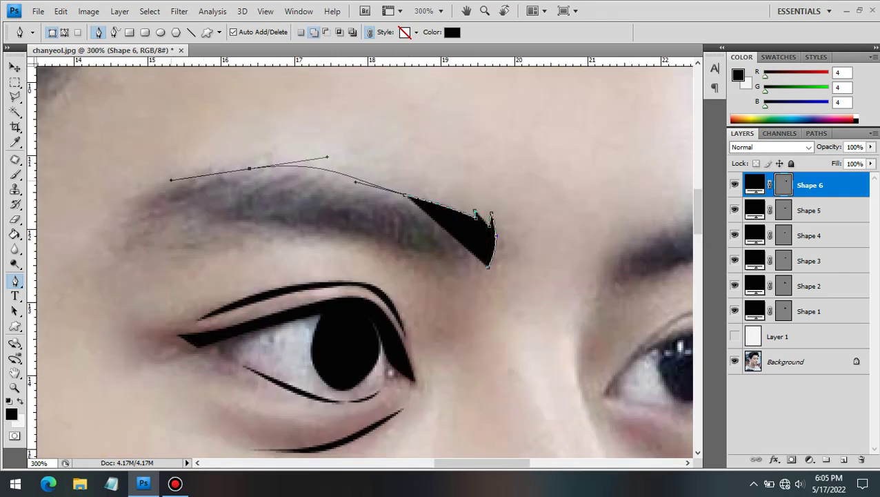
pyautogui.click(120, 212)
# Drop the shape fill to 0% to follow the brow's underside, then restore the fill
pyautogui.click(871, 163)
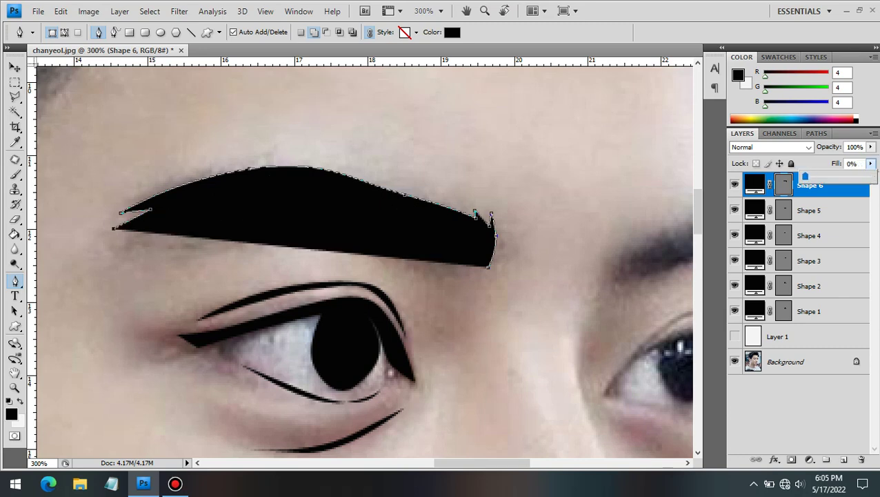
pyautogui.moveTo(870, 174); pyautogui.dragTo(800, 174)
pyautogui.click(114, 228)
pyautogui.moveTo(180, 239); pyautogui.dragTo(236, 236)
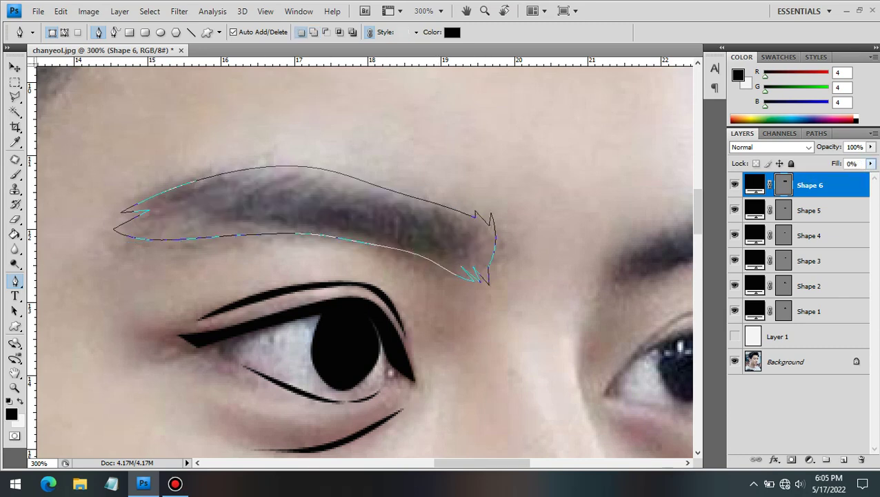
pyautogui.moveTo(801, 173); pyautogui.dragTo(870, 174)
pyautogui.moveTo(483, 462); pyautogui.dragTo(521, 463)
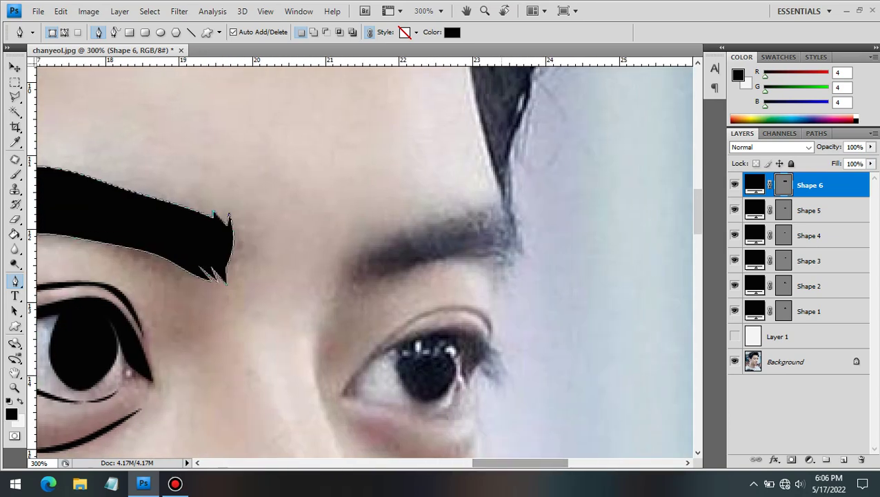
# Draw the second eye's crescent-shaped upper eyeliner with a flick at the outer corner
pyautogui.click(344, 393)
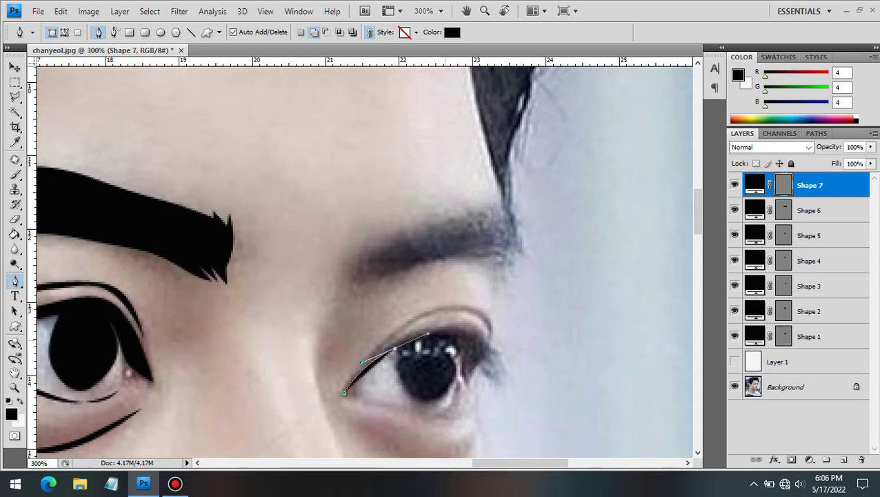
pyautogui.click(463, 371)
pyautogui.click(483, 369)
pyautogui.click(499, 385)
pyautogui.click(487, 345)
pyautogui.click(436, 323)
pyautogui.click(399, 336)
pyautogui.click(360, 367)
pyautogui.click(344, 393)
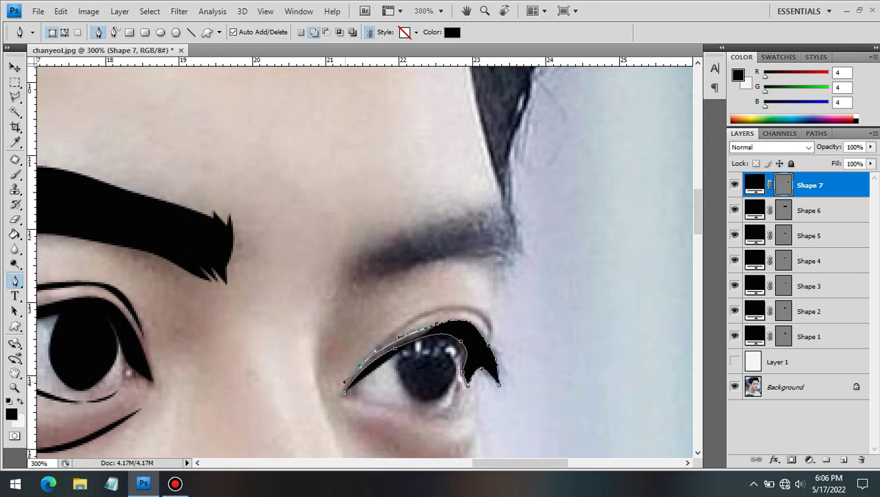
pyautogui.press('Return')
# Add a thin crescent crease line above the second eye
pyautogui.click(364, 360)
pyautogui.click(420, 315)
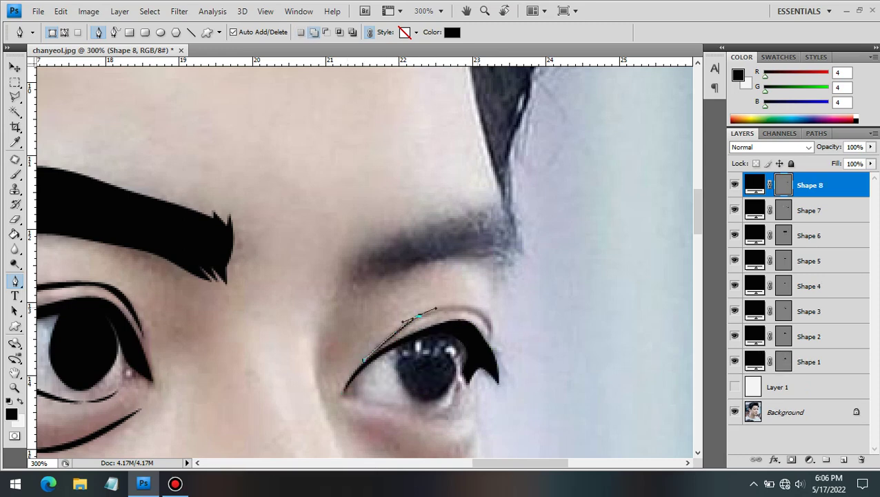
pyautogui.click(489, 343)
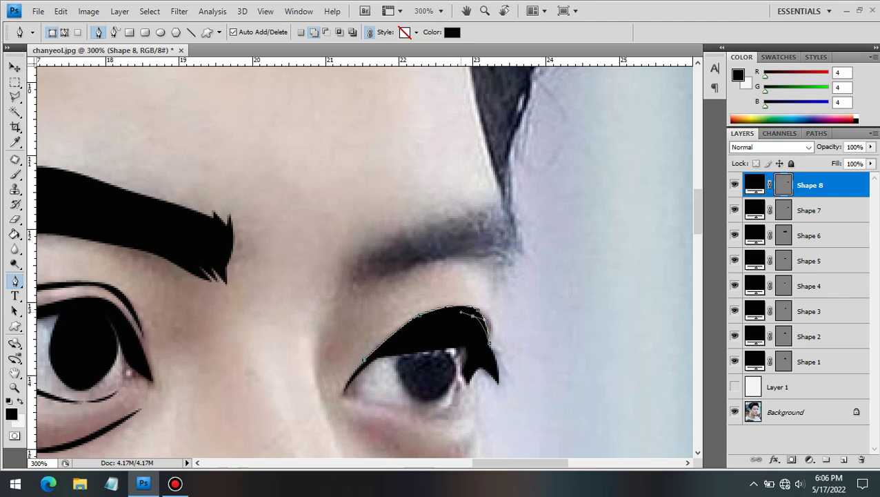
pyautogui.click(464, 322)
pyautogui.click(403, 332)
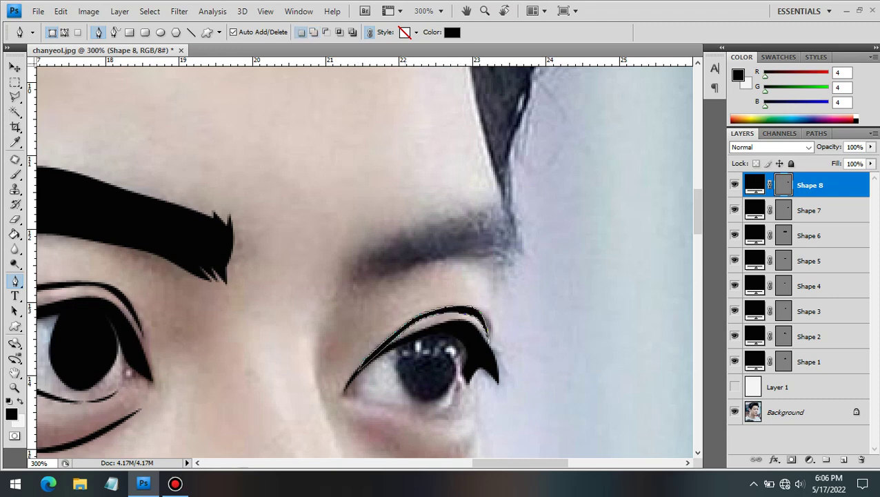
pyautogui.press('Return')
# Trace the second iris and the lower lash line as black shapes
pyautogui.click(400, 342)
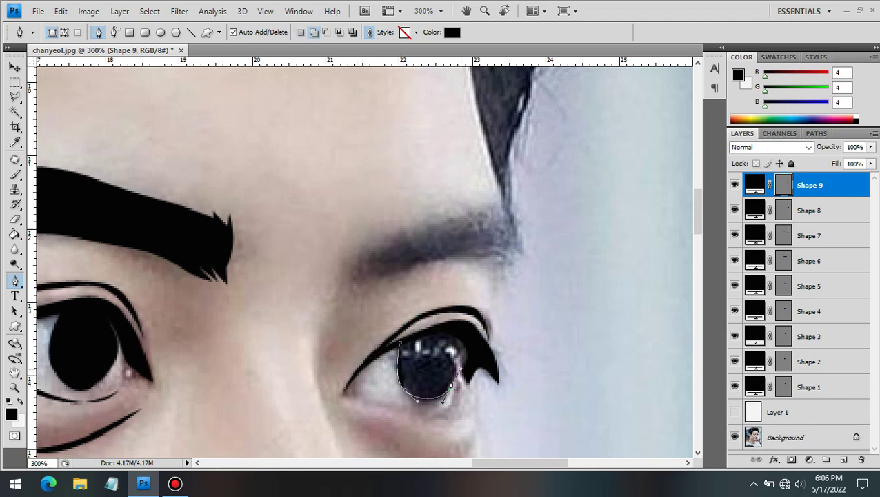
pyautogui.click(461, 337)
pyautogui.click(447, 324)
pyautogui.press('Return')
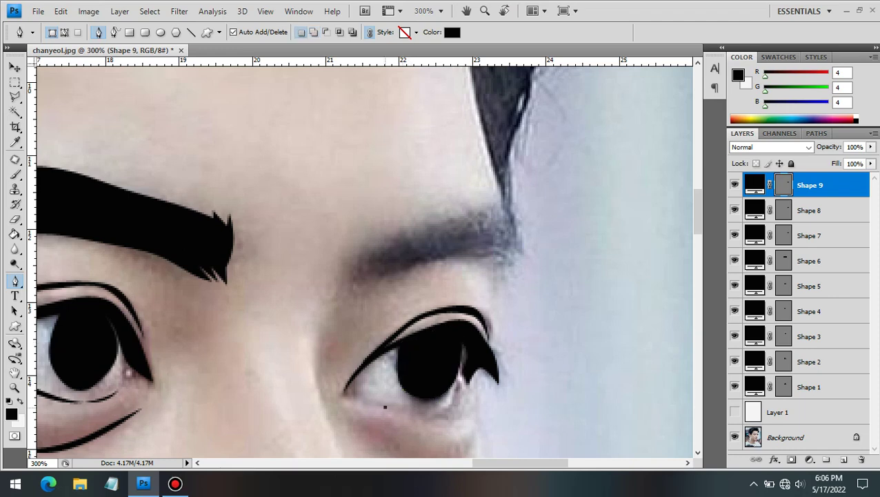
pyautogui.click(385, 408)
pyautogui.click(455, 398)
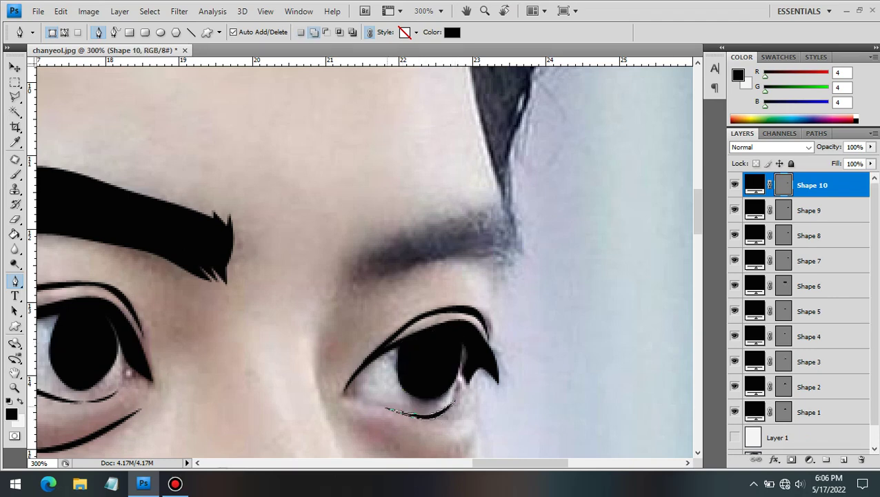
pyautogui.press('Return')
# Draw a thin crescent under-eye curve below the second eye
pyautogui.scroll(-1, 436, 363)
pyautogui.scroll(-2, 436, 362)
pyautogui.click(377, 338)
pyautogui.click(436, 361)
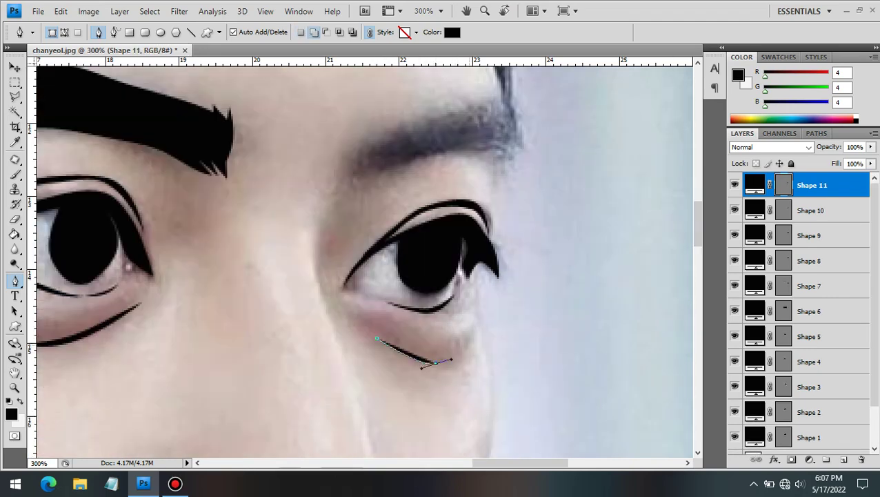
pyautogui.moveTo(472, 338); pyautogui.dragTo(472, 330)
pyautogui.moveTo(377, 338); pyautogui.dragTo(366, 332)
pyautogui.press('Return')
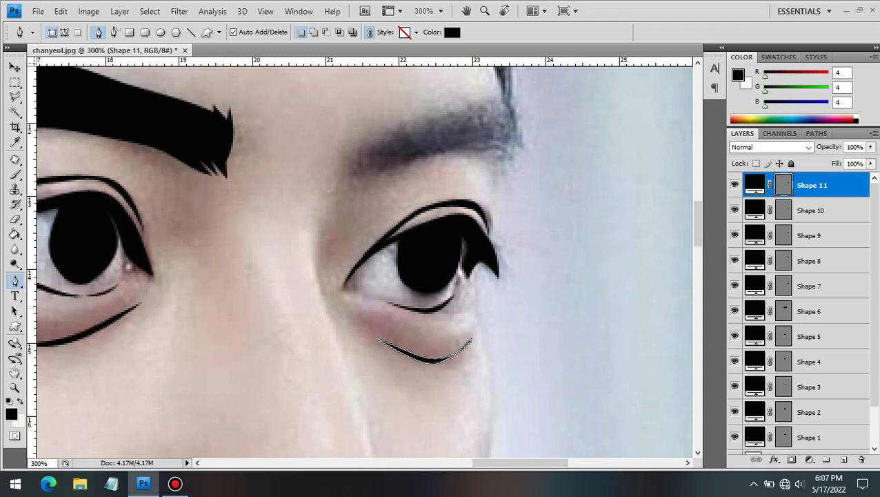
# Outline the second eyebrow, then zoom out toward the nose and lips
pyautogui.scroll(4, 362, 303)
pyautogui.click(362, 304)
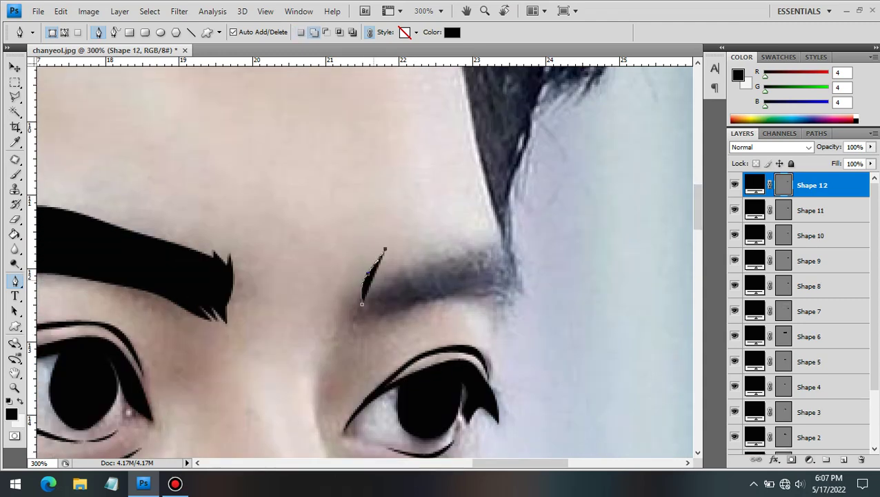
pyautogui.moveTo(508, 269); pyautogui.dragTo(501, 297)
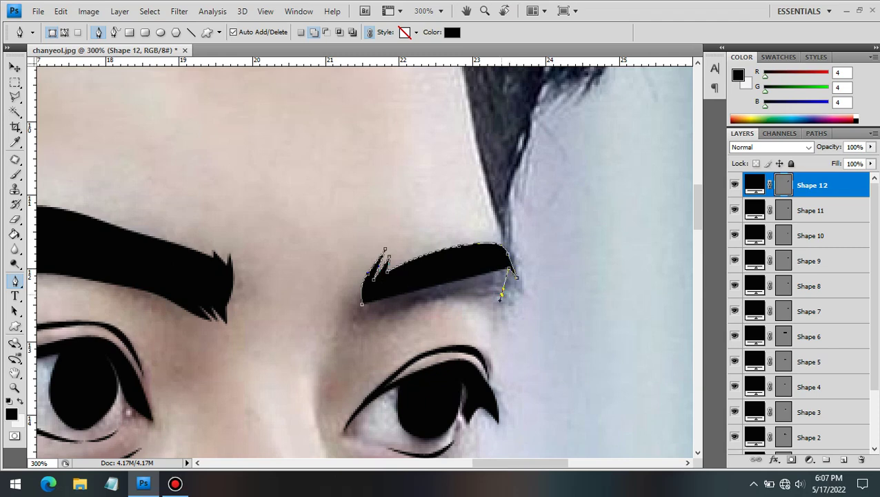
pyautogui.click(490, 311)
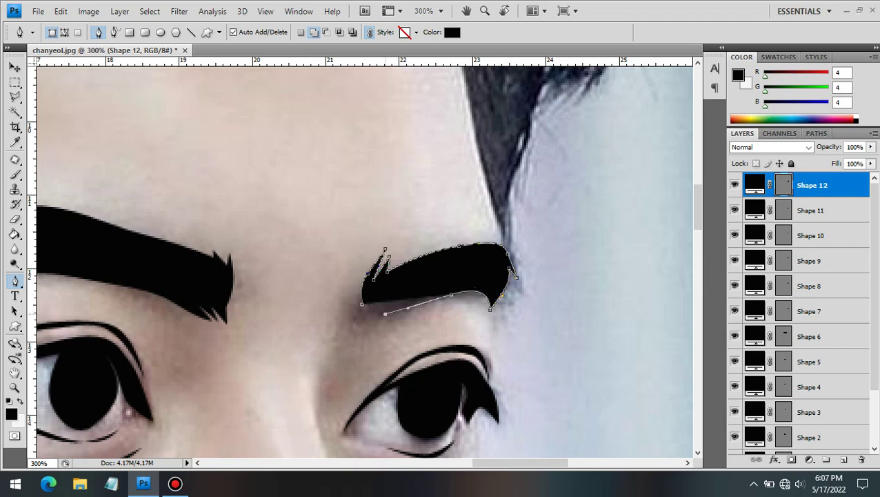
pyautogui.moveTo(385, 306); pyautogui.dragTo(362, 322)
pyautogui.hotkey('ctrl', '-')
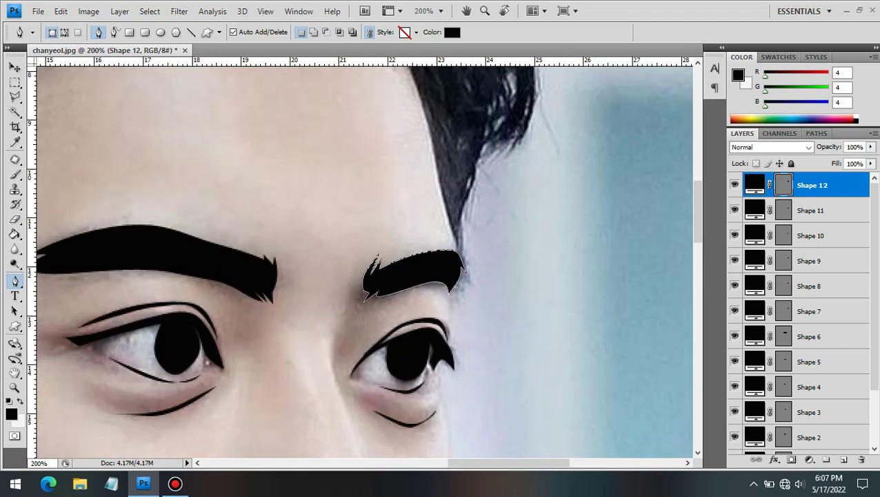
pyautogui.scroll(-5, 358, 262)
pyautogui.scroll(-3, 359, 262)
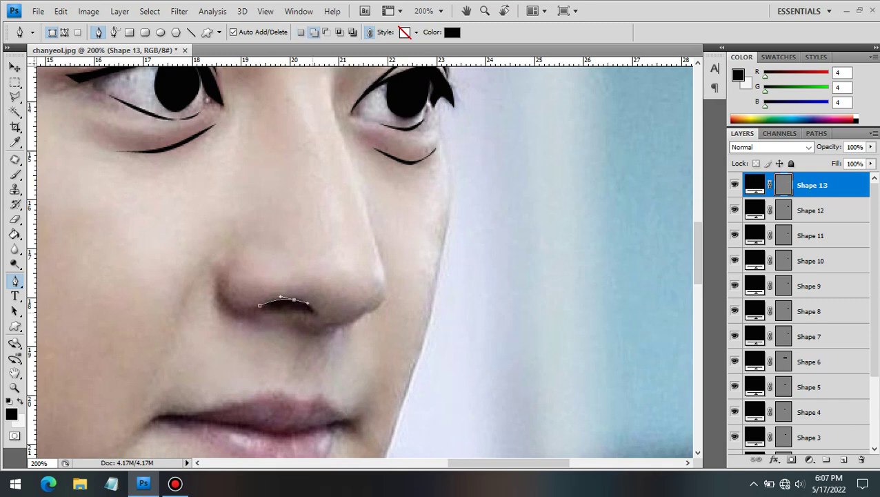
# Finish the nostril and trace the nose outline from bridge around the tip
pyautogui.press('Return')
pyautogui.click(334, 87)
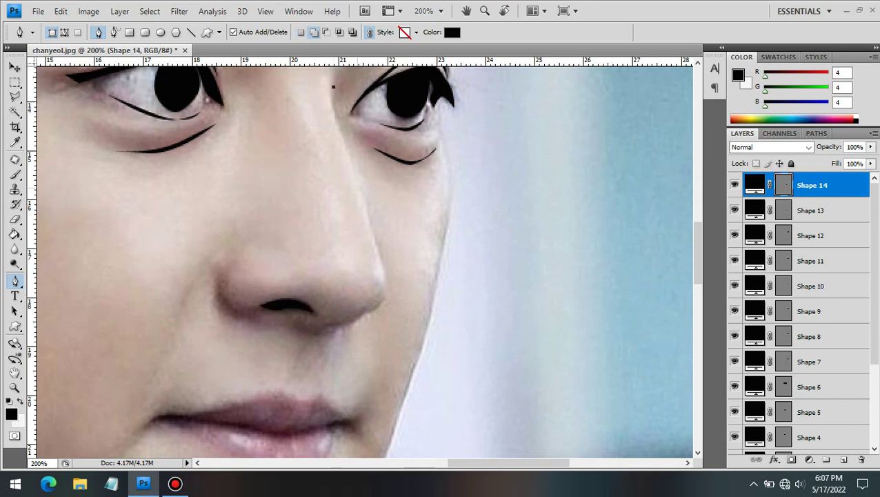
pyautogui.moveTo(336, 118); pyautogui.dragTo(342, 138)
pyautogui.moveTo(365, 211); pyautogui.dragTo(372, 223)
pyautogui.click(384, 298)
pyautogui.moveTo(344, 325); pyautogui.dragTo(328, 329)
pyautogui.click(318, 329)
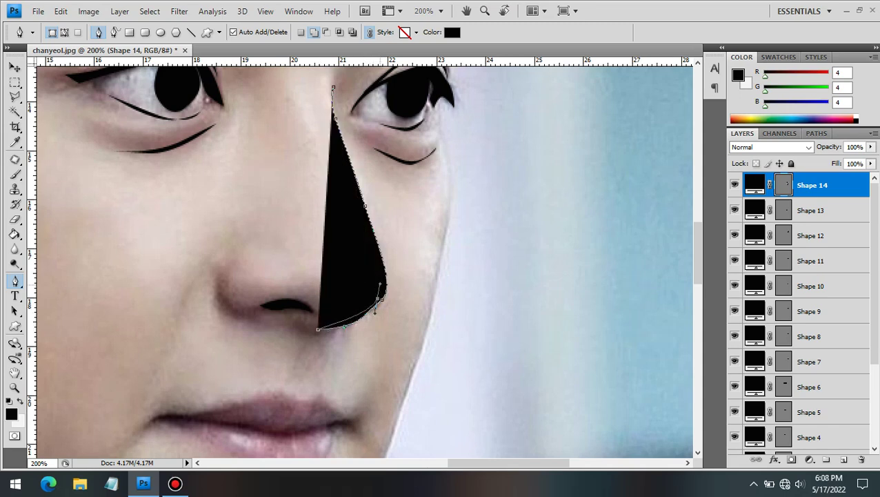
# Bring the nose line's return edge back to thin it, tapering the top
pyautogui.scroll(2, 345, 324)
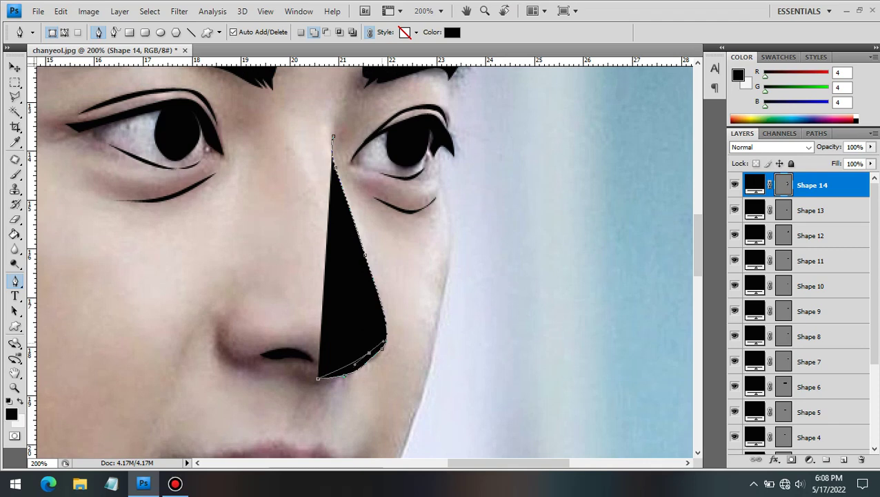
pyautogui.moveTo(370, 282); pyautogui.dragTo(364, 267)
pyautogui.scroll(2, 333, 138)
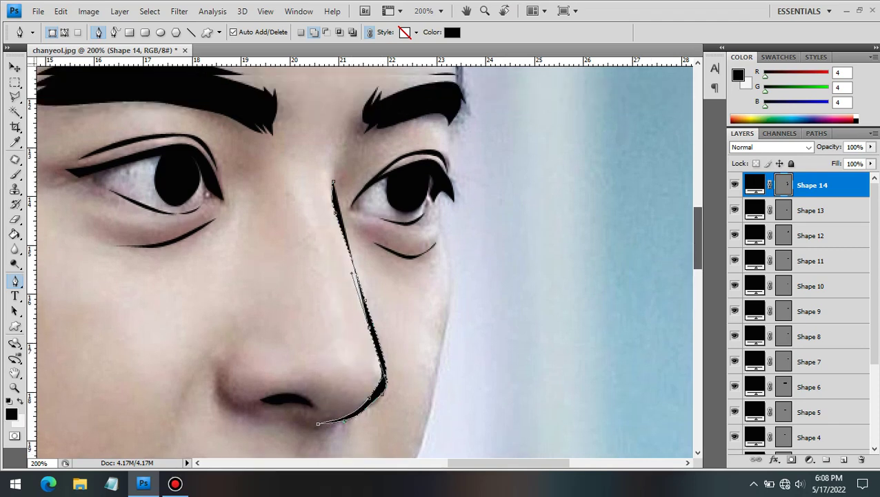
pyautogui.moveTo(333, 194); pyautogui.dragTo(336, 166)
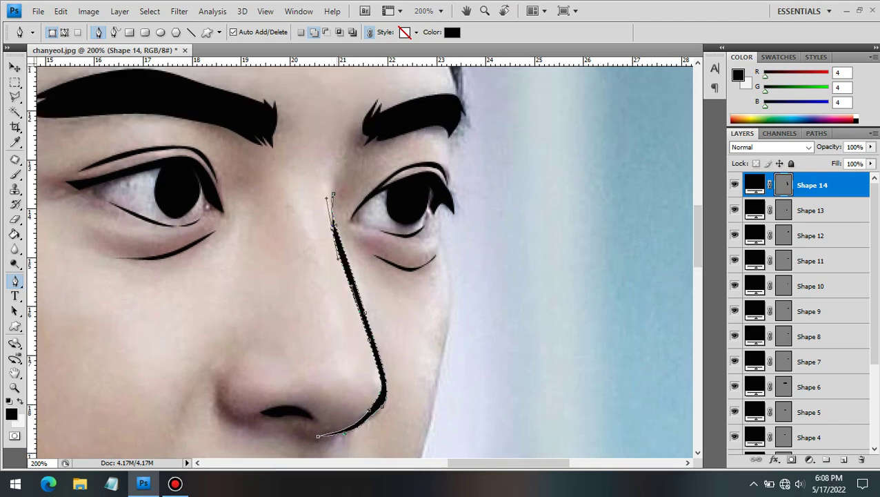
pyautogui.press('Escape')
# Draw the left nostril wing curve and the line between the lips
pyautogui.click(216, 379)
pyautogui.moveTo(233, 414); pyautogui.dragTo(256, 429)
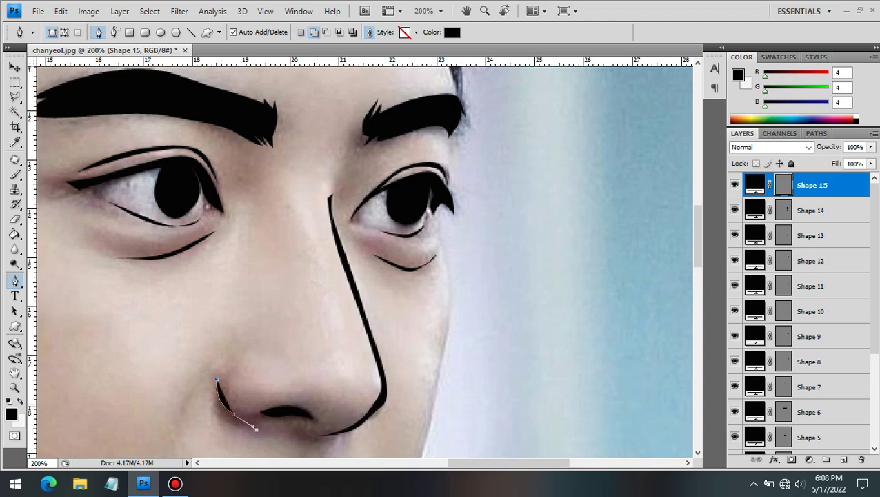
pyautogui.press('Escape')
pyautogui.scroll(-5, 359, 263)
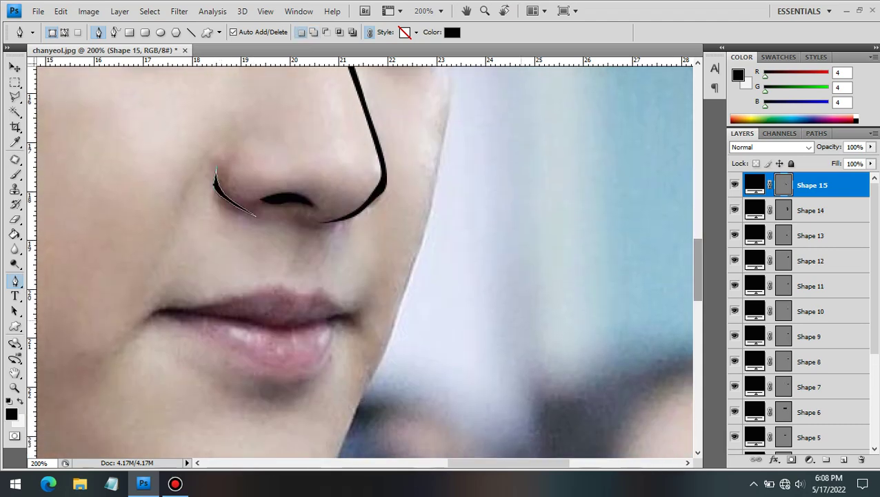
pyautogui.click(151, 313)
pyautogui.moveTo(177, 310); pyautogui.dragTo(194, 314)
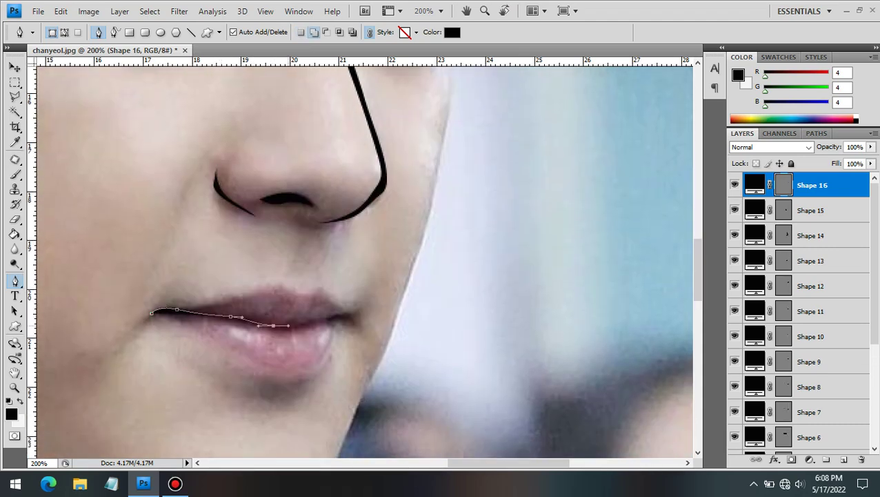
pyautogui.moveTo(343, 313); pyautogui.dragTo(363, 308)
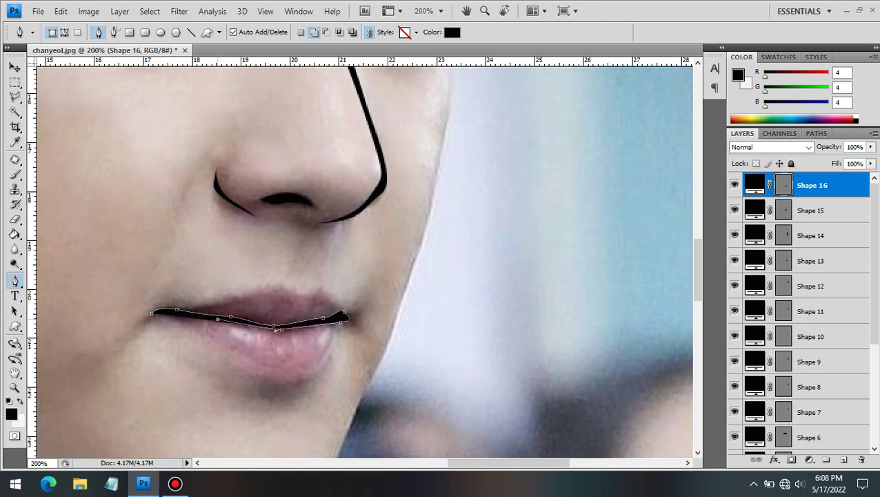
pyautogui.press('Escape')
# Outline the upper and lower lips as thin black shapes
pyautogui.click(165, 311)
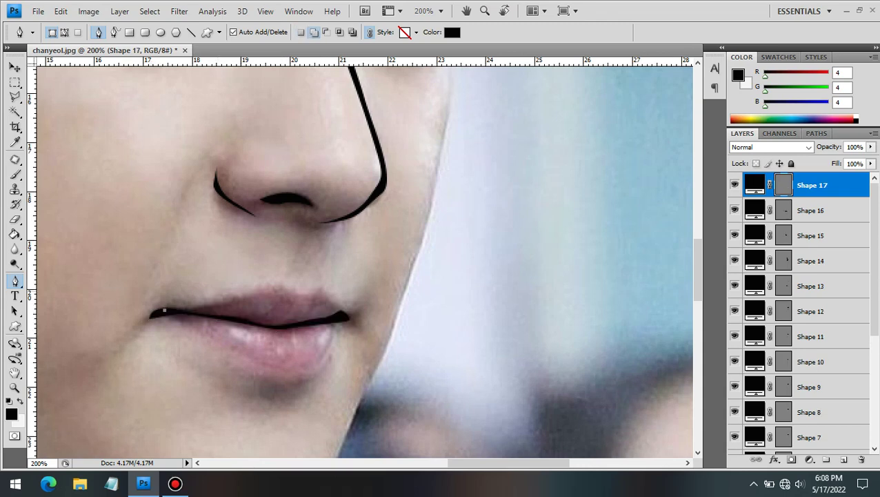
pyautogui.moveTo(299, 283); pyautogui.dragTo(322, 277)
pyautogui.moveTo(353, 316); pyautogui.dragTo(354, 319)
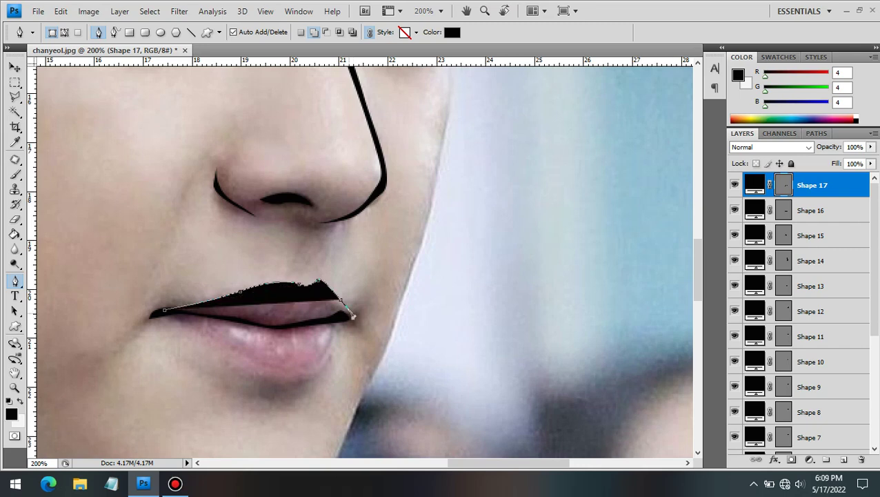
pyautogui.moveTo(214, 304); pyautogui.dragTo(185, 309)
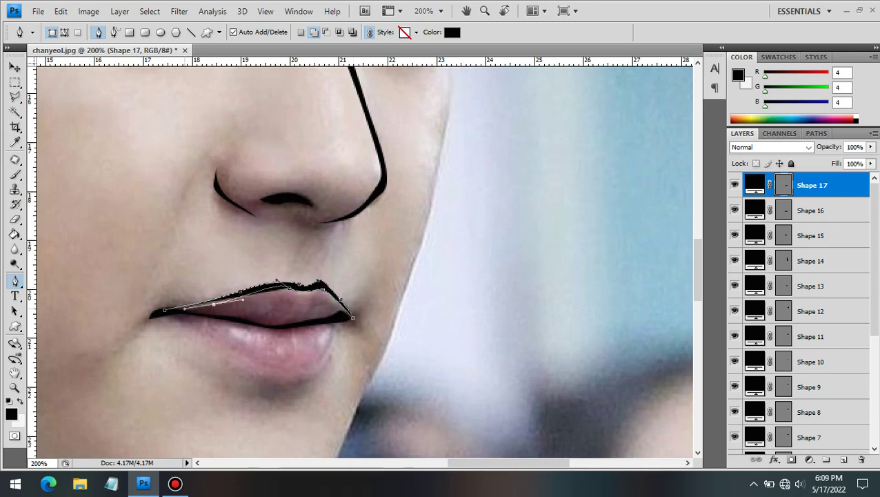
pyautogui.press('Return')
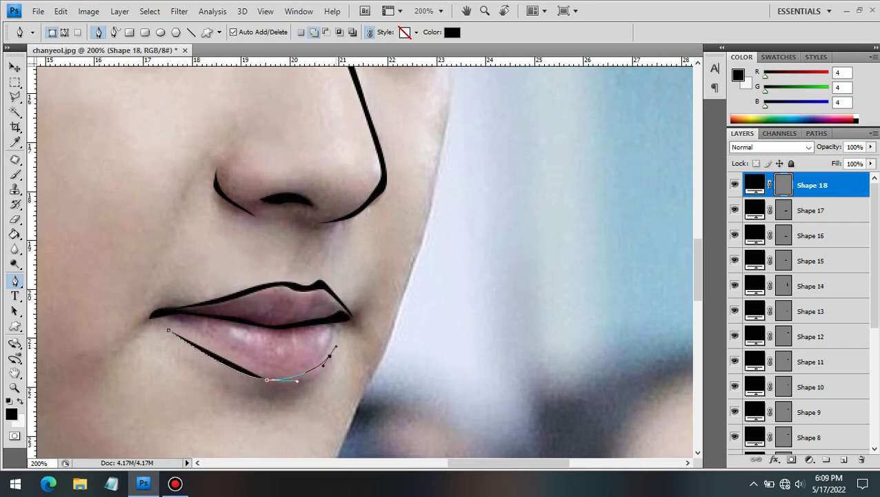
pyautogui.moveTo(343, 325); pyautogui.dragTo(330, 355)
pyautogui.moveTo(210, 350); pyautogui.dragTo(180, 333)
pyautogui.click(157, 316)
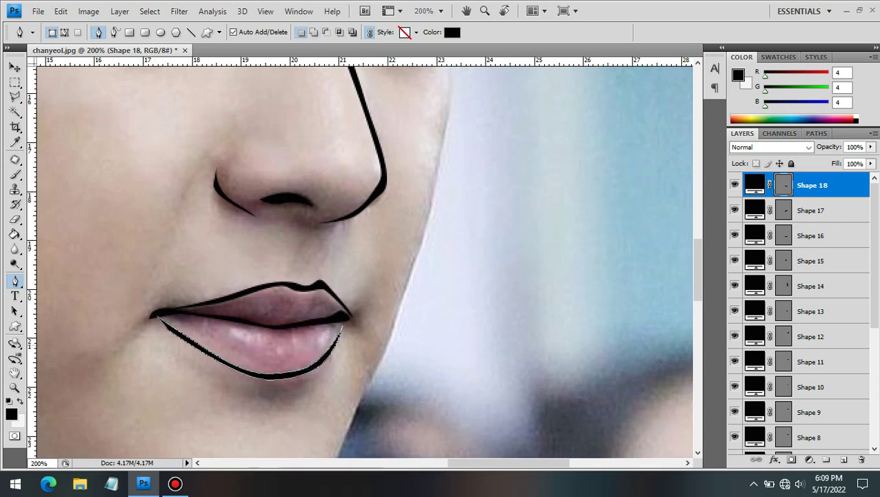
# Preview the line-art over the white Layer 1, hide it again, and begin the hairline
pyautogui.hotkey('ctrl', '-')
pyautogui.scroll(-5, 801, 310)
pyautogui.click(734, 417)
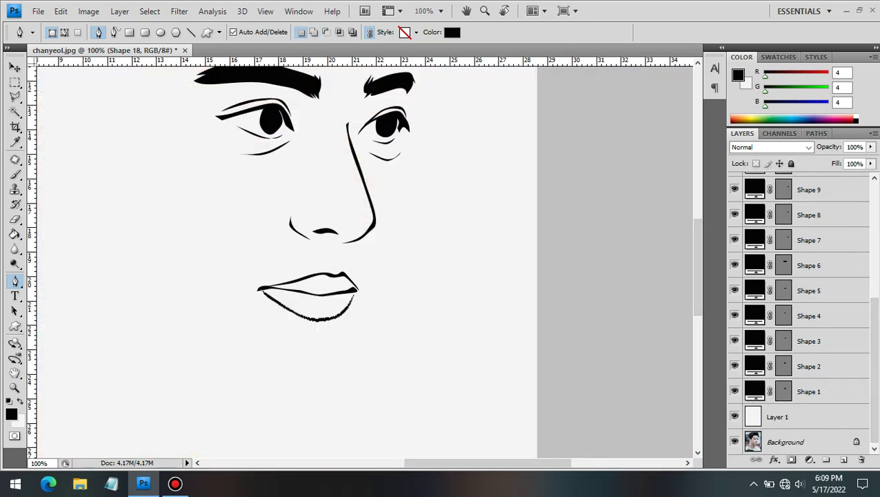
pyautogui.hotkey('ctrl', '-')
pyautogui.hotkey('ctrl', '-')
pyautogui.hotkey('ctrl', '+')
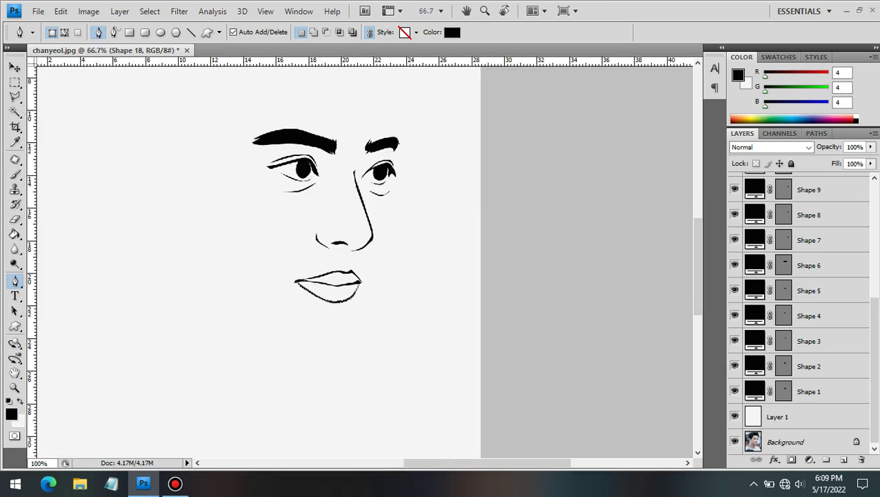
pyautogui.hotkey('ctrl', '+')
pyautogui.click(734, 417)
pyautogui.scroll(5, 358, 263)
pyautogui.scroll(5, 359, 262)
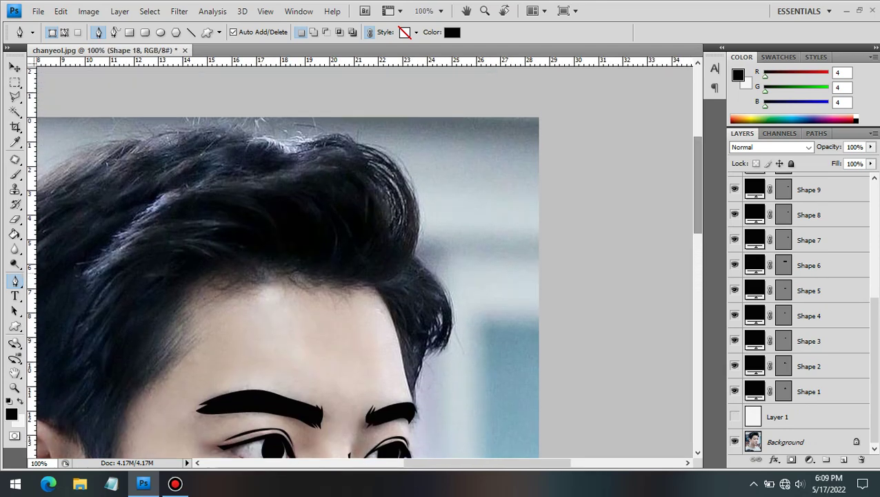
pyautogui.hotkey('ctrl', '+')
pyautogui.click(387, 187)
# Trace a thin wedge down the hair edge by the temple and back up the hairline
pyautogui.click(409, 223)
pyautogui.click(421, 263)
pyautogui.click(434, 305)
pyautogui.click(453, 388)
pyautogui.scroll(-5, 454, 391)
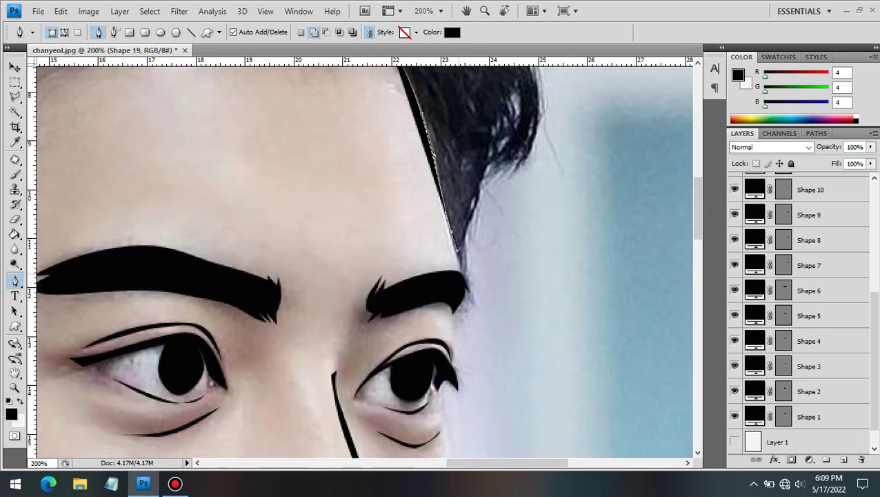
pyautogui.click(451, 232)
pyautogui.click(436, 185)
pyautogui.click(421, 137)
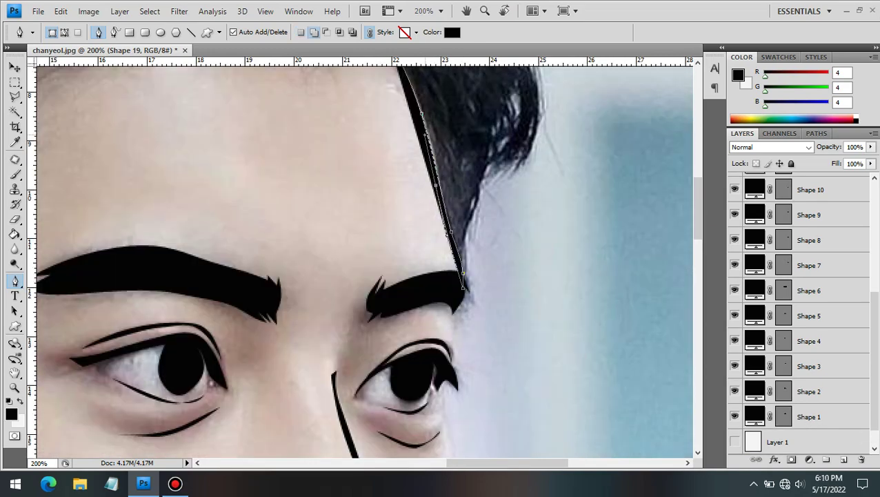
pyautogui.scroll(6, 463, 288)
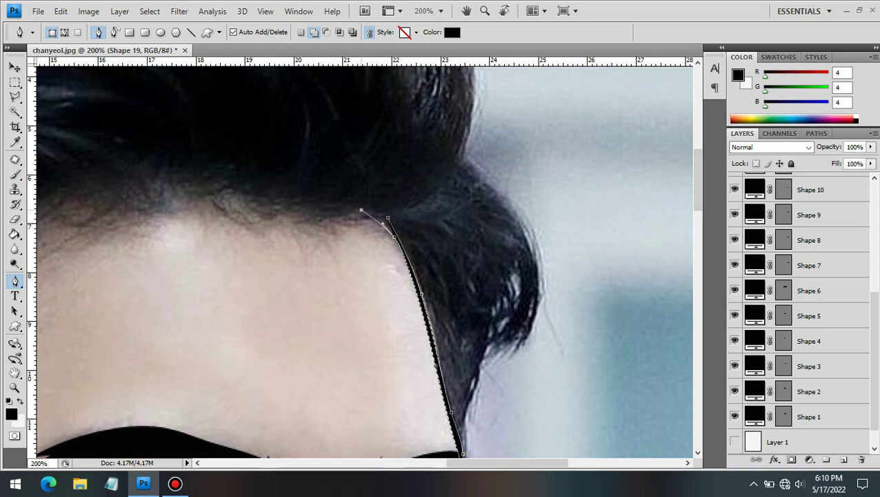
pyautogui.hscroll(-3, 356, 210)
pyautogui.scroll(5, 356, 209)
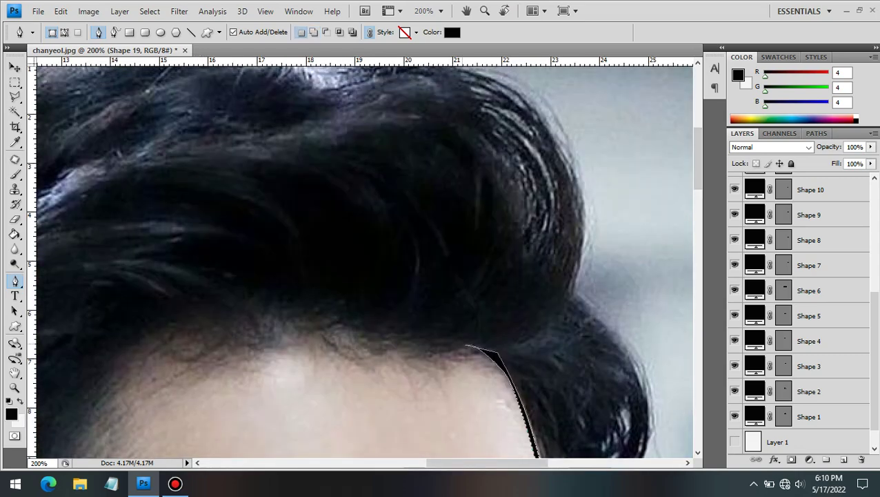
# Start a new hair shape at the crown, curving anchors across the top of the hair
pyautogui.click(453, 346)
pyautogui.moveTo(564, 301); pyautogui.dragTo(591, 238)
pyautogui.moveTo(568, 153); pyautogui.dragTo(545, 112)
pyautogui.scroll(4, 545, 138)
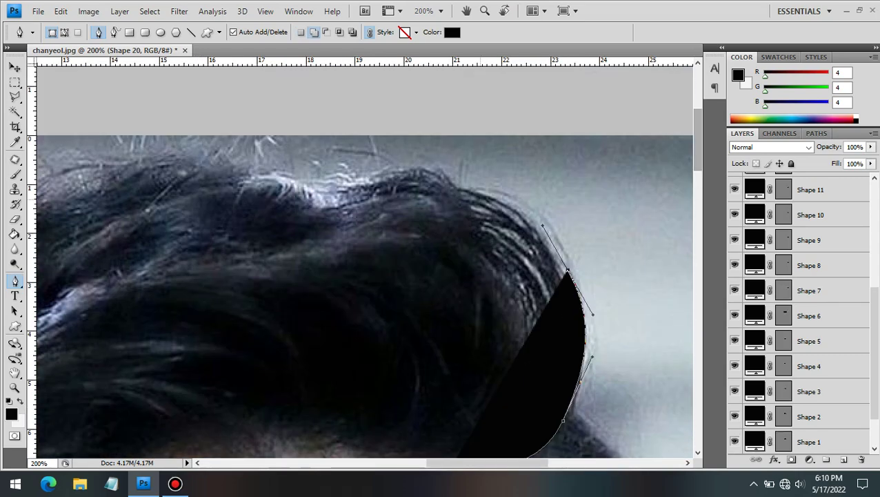
pyautogui.click(483, 193)
pyautogui.moveTo(404, 167); pyautogui.dragTo(318, 191)
pyautogui.moveTo(267, 170); pyautogui.dragTo(177, 141)
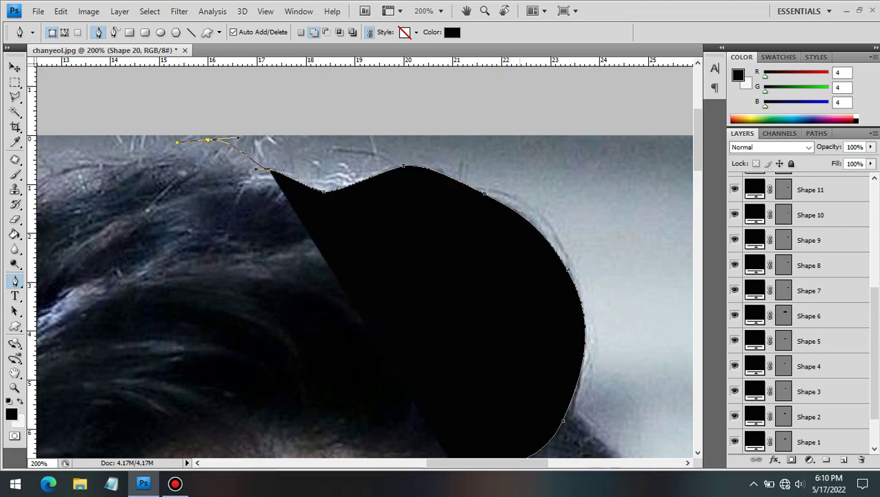
pyautogui.hscroll(-5, 345, 276)
pyautogui.moveTo(303, 156); pyautogui.dragTo(347, 131)
pyautogui.moveTo(126, 194); pyautogui.dragTo(83, 220)
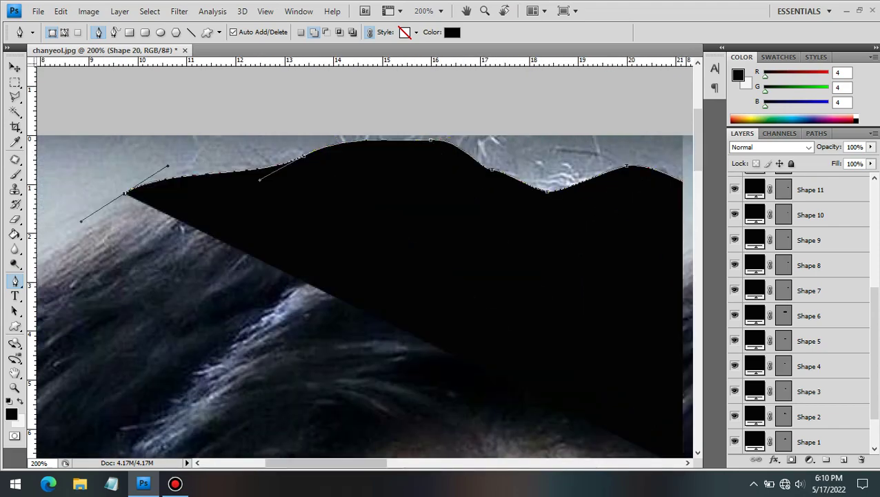
pyautogui.hscroll(-10, 83, 220)
pyautogui.hscroll(6, 83, 220)
# Extend the hair outline down-left and add curved points along its upper edge
pyautogui.click(207, 326)
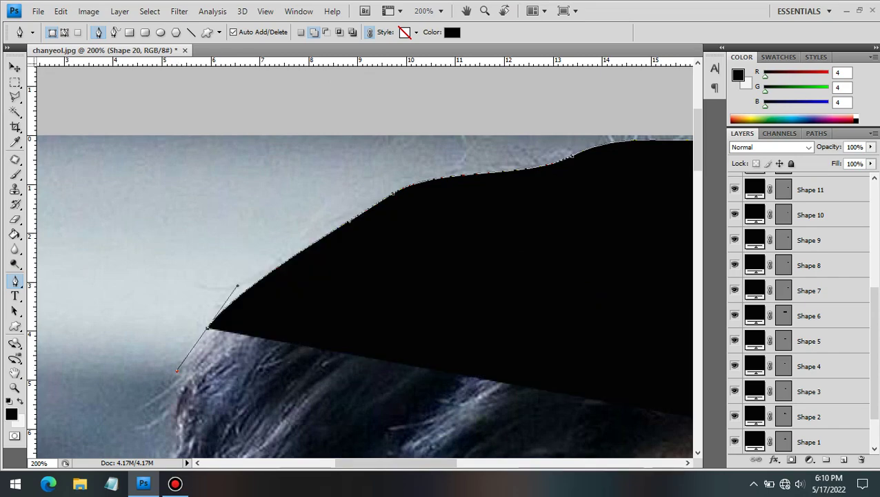
pyautogui.click(178, 373)
pyautogui.scroll(3, 178, 373)
pyautogui.moveTo(328, 285); pyautogui.dragTo(420, 232)
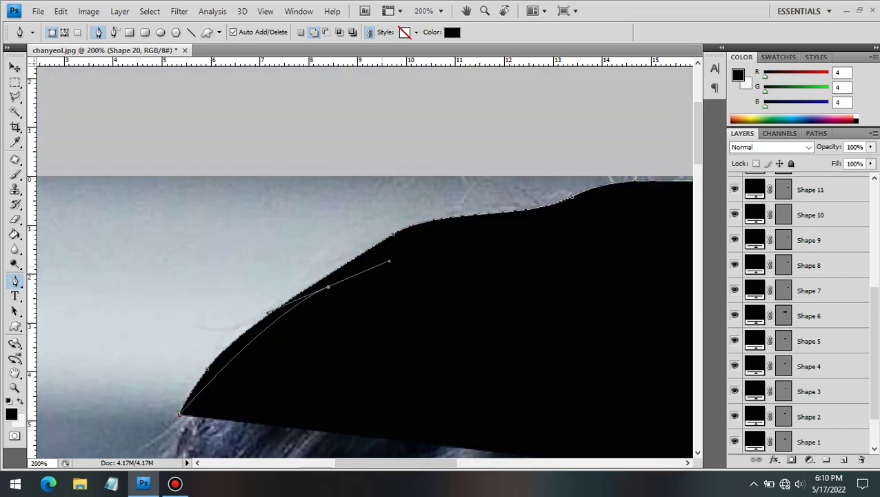
pyautogui.moveTo(534, 220)
pyautogui.mouseDown()
pyautogui.moveTo(627, 215)
pyautogui.moveTo(659, 193)
pyautogui.mouseUp()
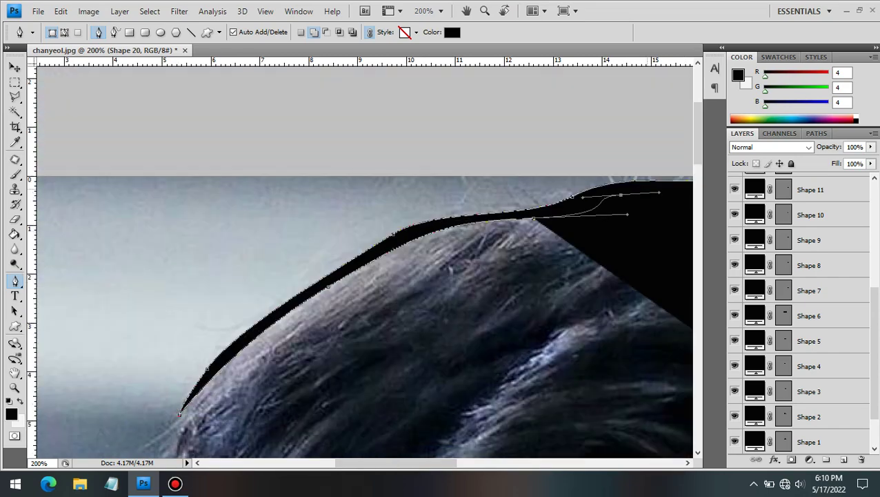
pyautogui.hscroll(10, 364, 320)
# Curve the outline along the top and right hair edges and close it into a thin crescent
pyautogui.moveTo(335, 182); pyautogui.dragTo(363, 203)
pyautogui.moveTo(463, 238); pyautogui.dragTo(500, 226)
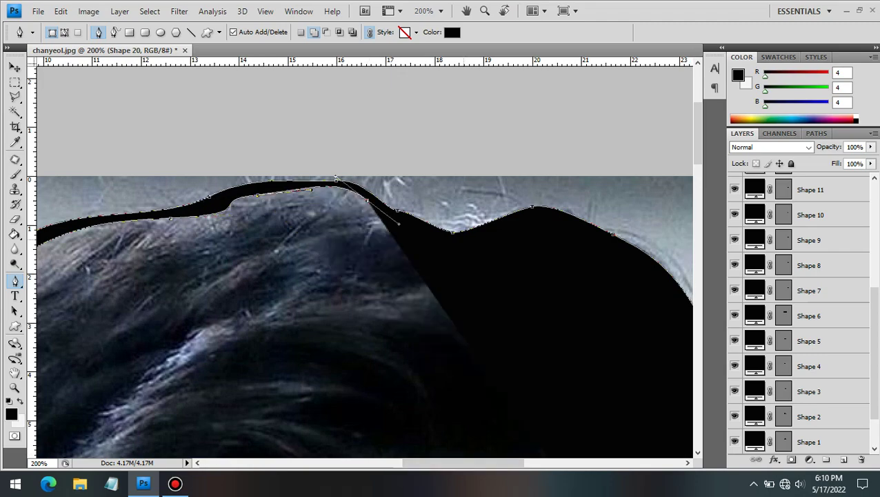
pyautogui.hscroll(6, 497, 331)
pyautogui.moveTo(499, 340); pyautogui.dragTo(502, 391)
pyautogui.scroll(-5, 503, 392)
pyautogui.moveTo(380, 279); pyautogui.dragTo(338, 277)
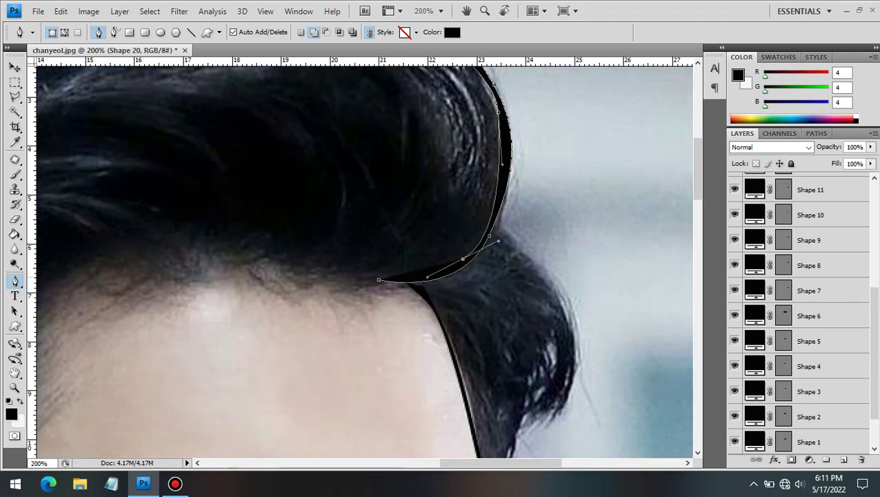
# Commit the top crescent, then outline the lower right hair lock as a thin curved line
pyautogui.press('Return')
pyautogui.click(487, 232)
pyautogui.click(540, 262)
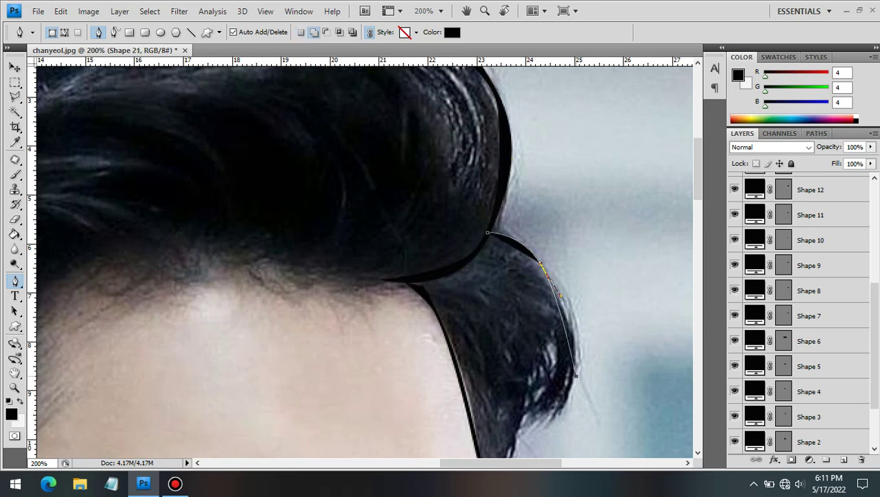
pyautogui.click(578, 348)
pyautogui.click(561, 413)
pyautogui.moveTo(571, 355); pyautogui.dragTo(580, 372)
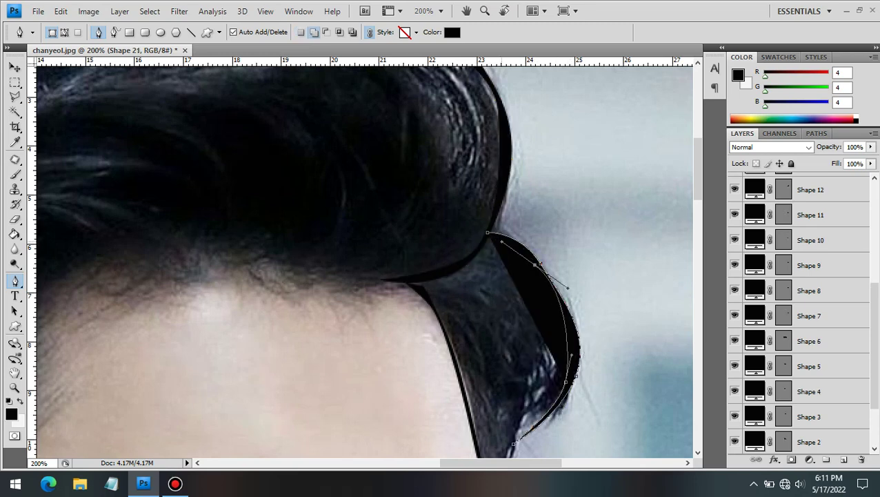
pyautogui.moveTo(514, 243); pyautogui.dragTo(519, 251)
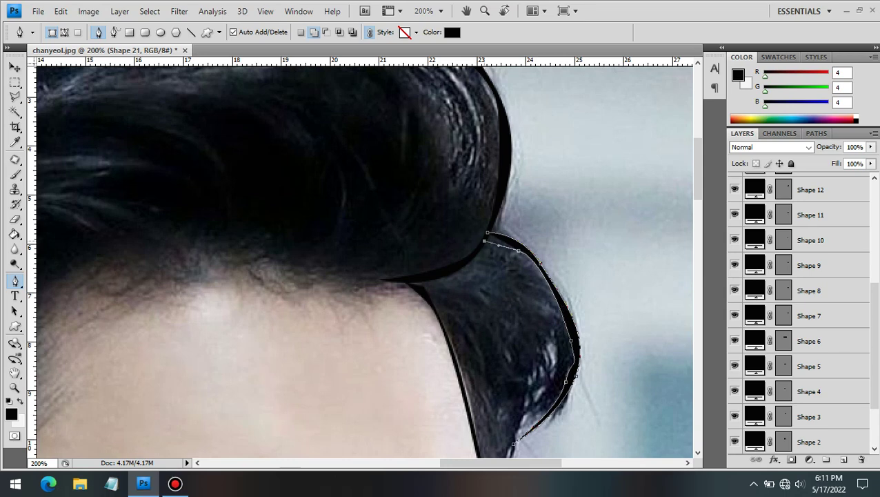
pyautogui.press('Return')
# Draw a thin strand line inside the lock running down toward the right eyebrow
pyautogui.click(539, 325)
pyautogui.moveTo(550, 359); pyautogui.dragTo(550, 390)
pyautogui.click(522, 432)
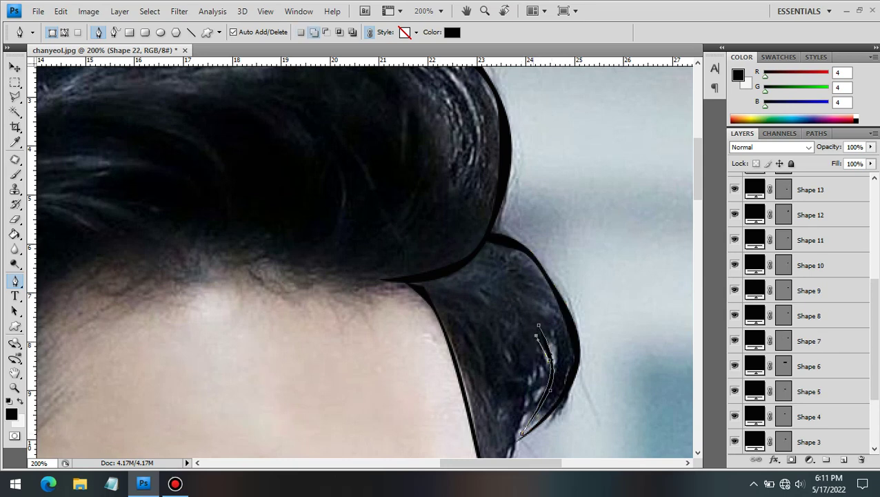
pyautogui.scroll(-5, 522, 433)
pyautogui.click(498, 357)
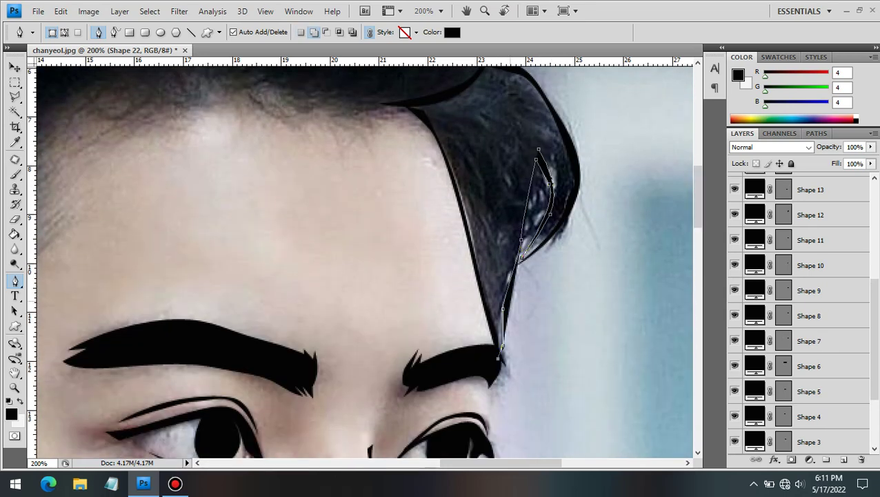
pyautogui.click(528, 164)
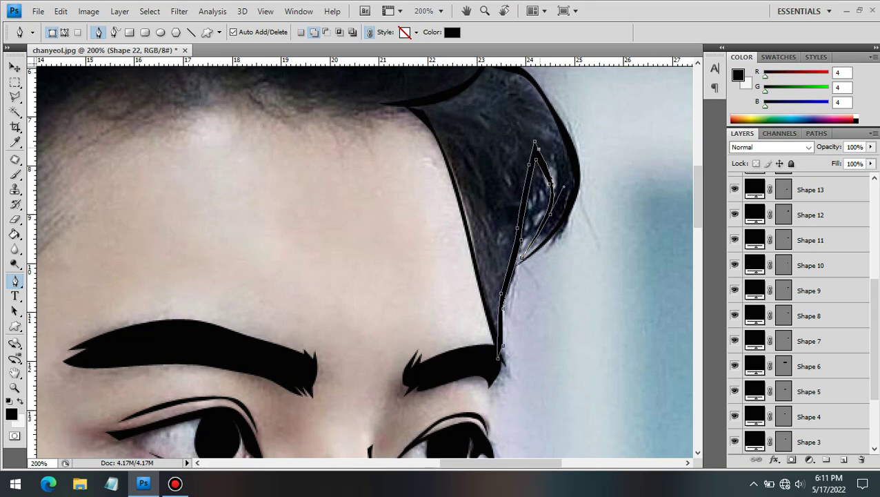
pyautogui.hotkey('ctrl', '-')
pyautogui.hscroll(-3, 364, 262)
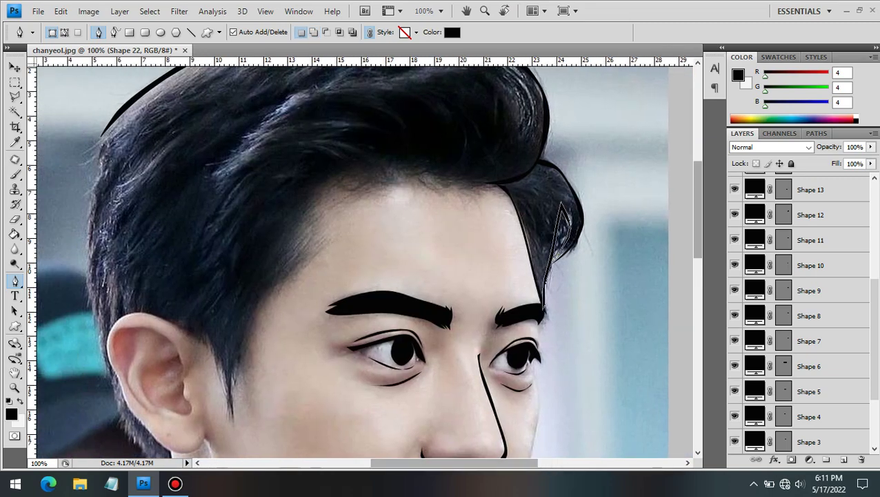
pyautogui.scroll(3, 364, 263)
pyautogui.hotkey('ctrl', '+')
# Start a strand shape curving up through the quiff and back down as a crescent
pyautogui.scroll(2, 364, 262)
pyautogui.click(496, 315)
pyautogui.moveTo(538, 189); pyautogui.dragTo(514, 151)
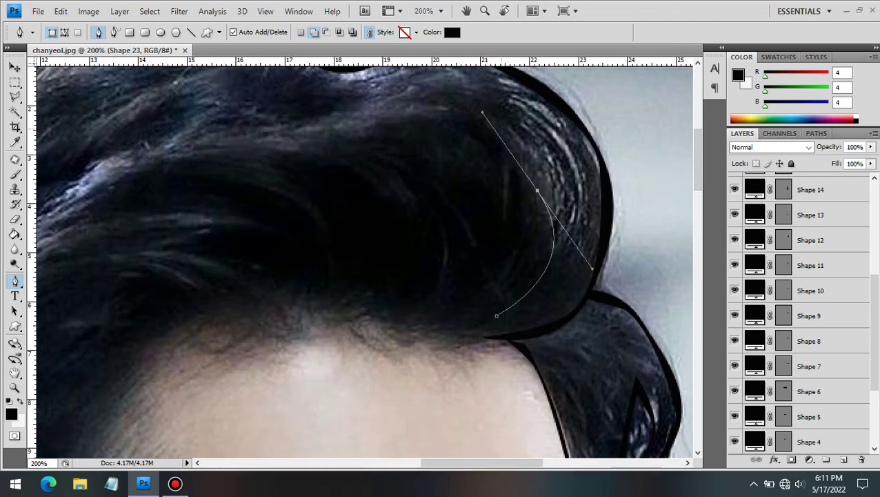
pyautogui.moveTo(435, 111); pyautogui.dragTo(414, 107)
pyautogui.click(372, 95)
pyautogui.moveTo(485, 137); pyautogui.dragTo(500, 151)
pyautogui.moveTo(545, 222); pyautogui.dragTo(548, 238)
pyautogui.moveTo(513, 297); pyautogui.dragTo(497, 311)
# Extend the shape leftward along the quiff's top edge and curve it back toward its start
pyautogui.moveTo(513, 238); pyautogui.dragTo(514, 200)
pyautogui.moveTo(401, 153); pyautogui.dragTo(320, 143)
pyautogui.moveTo(202, 154); pyautogui.dragTo(172, 160)
pyautogui.click(131, 169)
pyautogui.moveTo(95, 178); pyautogui.dragTo(103, 175)
pyautogui.click(71, 185)
pyautogui.moveTo(247, 154); pyautogui.dragTo(275, 150)
pyautogui.moveTo(435, 160); pyautogui.dragTo(453, 170)
pyautogui.moveTo(509, 257); pyautogui.dragTo(503, 277)
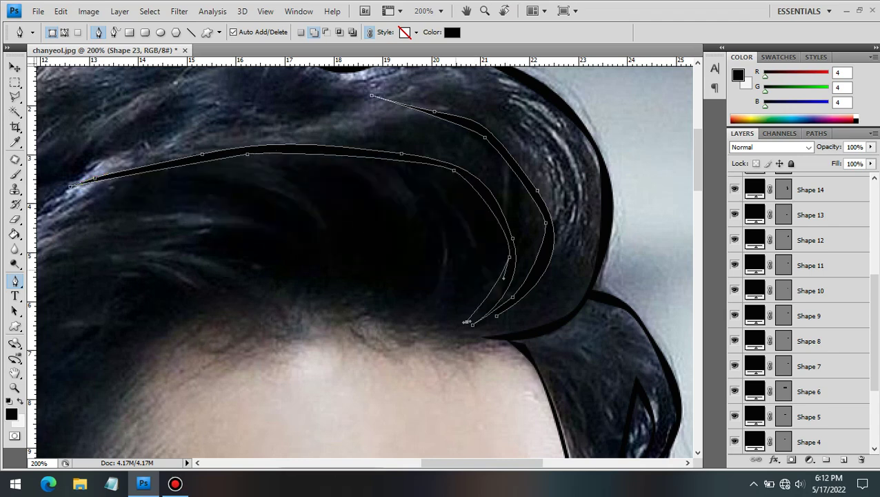
# Add the next strand sweeping up-left and down, with extra strand tips below
pyautogui.moveTo(440, 229); pyautogui.dragTo(399, 189)
pyautogui.moveTo(347, 167); pyautogui.dragTo(322, 166)
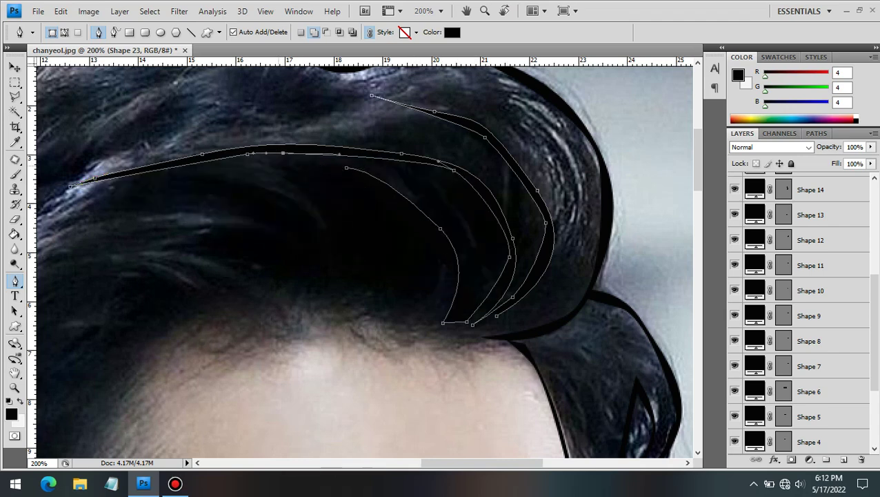
pyautogui.moveTo(415, 216); pyautogui.dragTo(429, 242)
pyautogui.moveTo(444, 289); pyautogui.dragTo(433, 303)
pyautogui.click(394, 322)
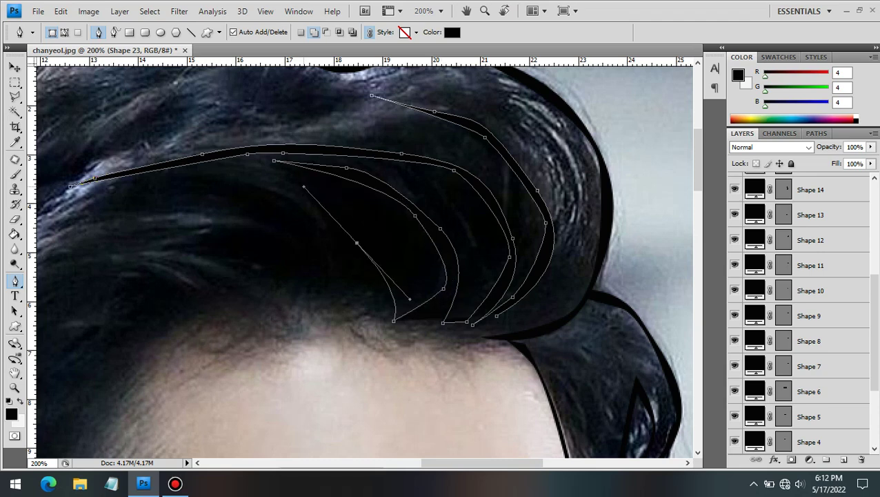
pyautogui.click(364, 287)
pyautogui.click(331, 273)
pyautogui.moveTo(352, 242); pyautogui.dragTo(367, 263)
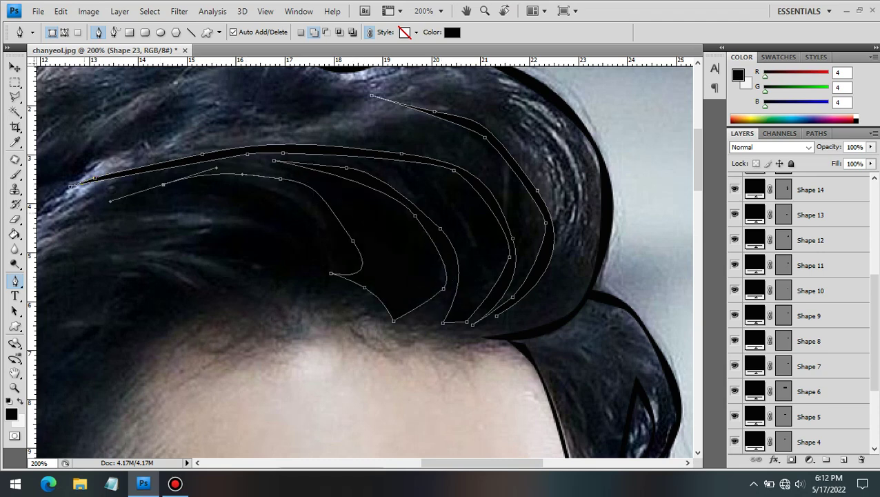
# Extend a strand far left across the hair, ending in a thin wedge tip
pyautogui.moveTo(81, 215); pyautogui.dragTo(57, 226)
pyautogui.moveTo(331, 273); pyautogui.dragTo(293, 280)
pyautogui.click(271, 291)
pyautogui.click(284, 241)
pyautogui.click(165, 216)
pyautogui.moveTo(53, 236); pyautogui.dragTo(31, 238)
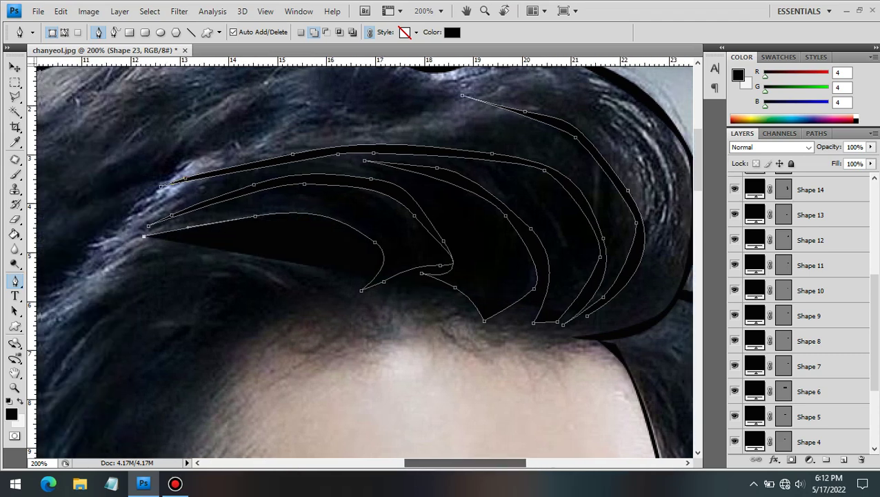
pyautogui.click(127, 314)
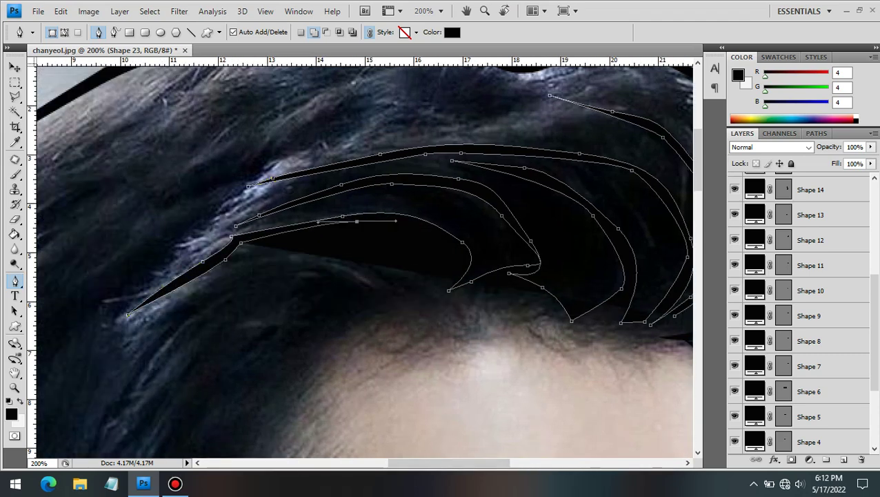
# Trace a lower curved strand down across the hair and back toward the right
pyautogui.click(457, 267)
pyautogui.click(426, 291)
pyautogui.click(369, 259)
pyautogui.click(255, 263)
pyautogui.moveTo(226, 289); pyautogui.dragTo(252, 276)
pyautogui.moveTo(133, 355); pyautogui.dragTo(124, 366)
pyautogui.click(384, 309)
pyautogui.moveTo(461, 301); pyautogui.dragTo(508, 299)
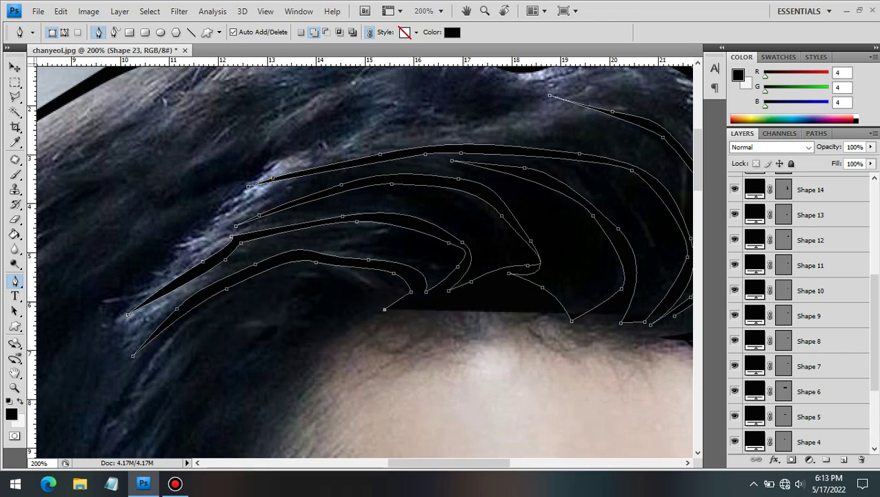
# Extend the strands rightward along the hairline and close the shape at the top
pyautogui.click(479, 289)
pyautogui.click(553, 314)
pyautogui.click(574, 335)
pyautogui.moveTo(606, 336); pyautogui.dragTo(613, 334)
pyautogui.hscroll(5, 363, 262)
pyautogui.click(305, 329)
pyautogui.click(362, 298)
pyautogui.moveTo(362, 265); pyautogui.dragTo(391, 217)
pyautogui.click(379, 203)
pyautogui.click(342, 146)
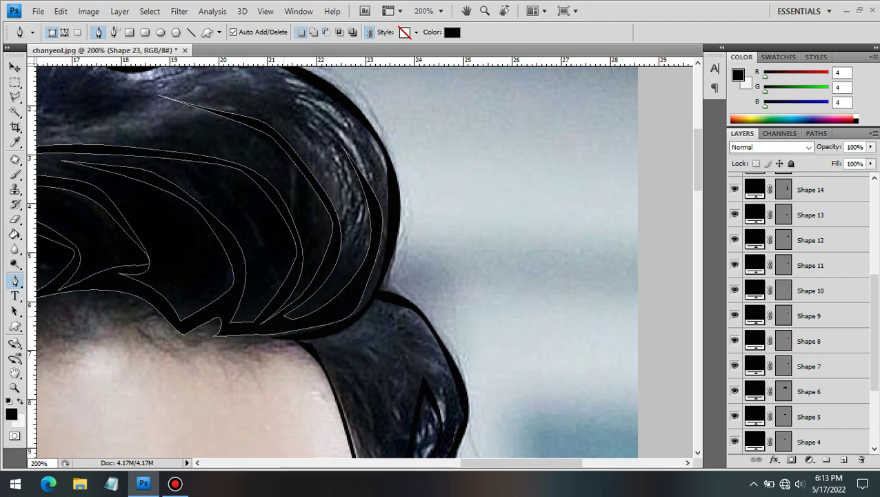
pyautogui.hotkey('ctrl', '-')
pyautogui.hotkey('ctrl', '-')
pyautogui.scroll(2, 364, 262)
pyautogui.scroll(-3, 800, 310)
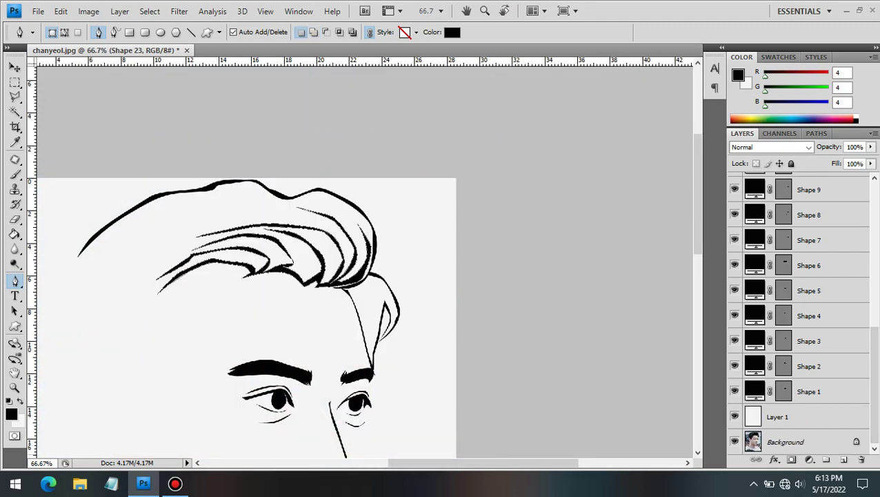
pyautogui.hscroll(-2, 364, 262)
pyautogui.scroll(-2, 363, 262)
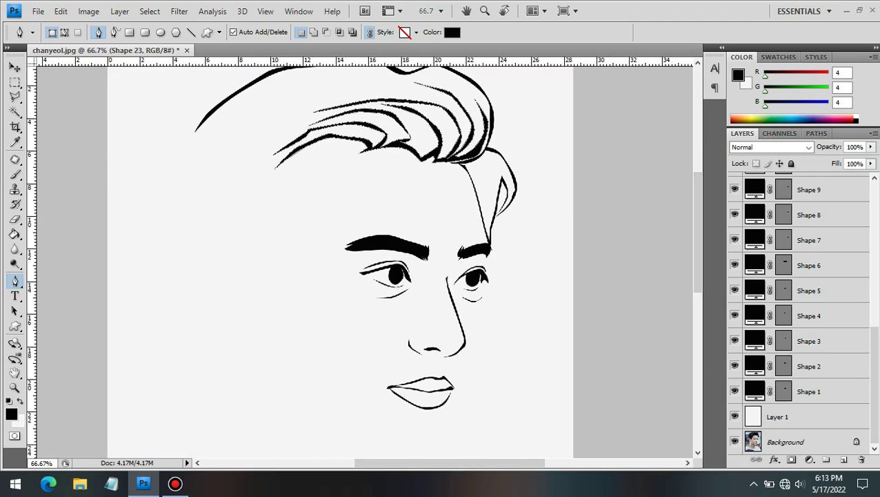
pyautogui.click(734, 416)
pyautogui.hotkey('ctrl', '+')
pyautogui.hotkey('ctrl', '+')
pyautogui.scroll(1, 342, 189)
pyautogui.scroll(3, 342, 189)
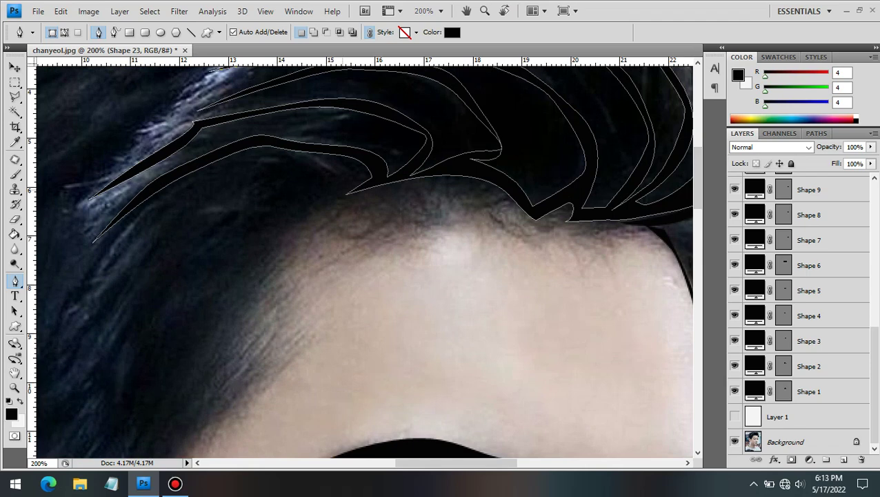
# Start a new black outline along the left hairline
pyautogui.click(343, 189)
pyautogui.click(232, 301)
pyautogui.moveTo(217, 322); pyautogui.dragTo(217, 337)
pyautogui.scroll(-3, 217, 337)
# Add jagged spiky strand tips at the temple and extend the hairline lower
pyautogui.click(285, 183)
pyautogui.click(223, 237)
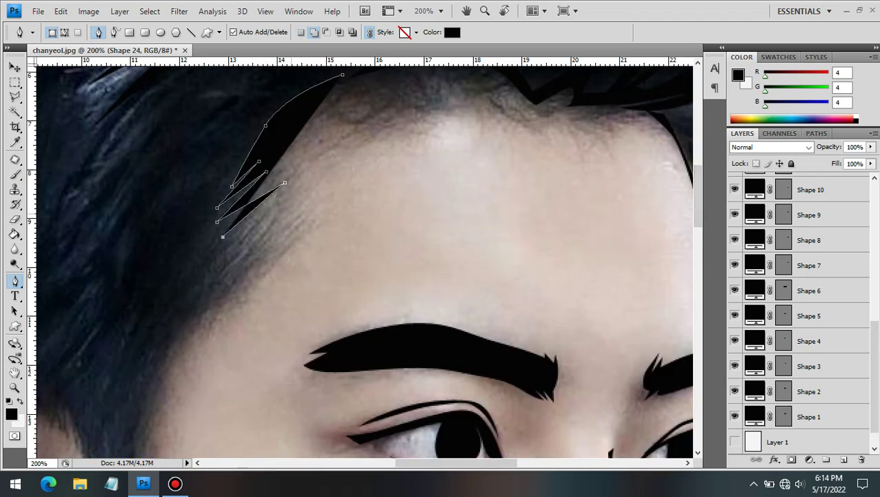
pyautogui.click(302, 199)
pyautogui.click(206, 264)
pyautogui.moveTo(249, 285); pyautogui.dragTo(219, 305)
pyautogui.click(191, 320)
pyautogui.scroll(-3, 173, 349)
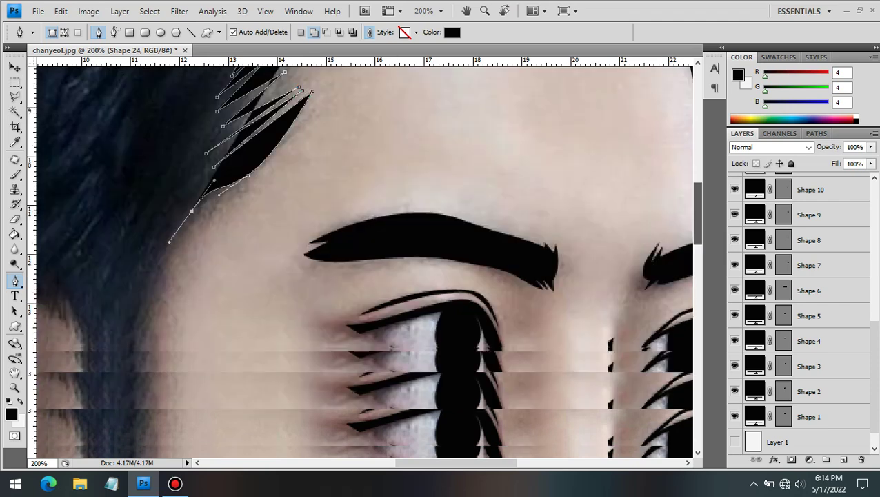
# Carry the outline down the sideburn, back up the strand, and add another temple tip
pyautogui.scroll(-1, 173, 350)
pyautogui.click(131, 316)
pyautogui.moveTo(118, 357); pyautogui.dragTo(118, 440)
pyautogui.moveTo(189, 176); pyautogui.dragTo(189, 142)
pyautogui.click(244, 142)
pyautogui.click(290, 97)
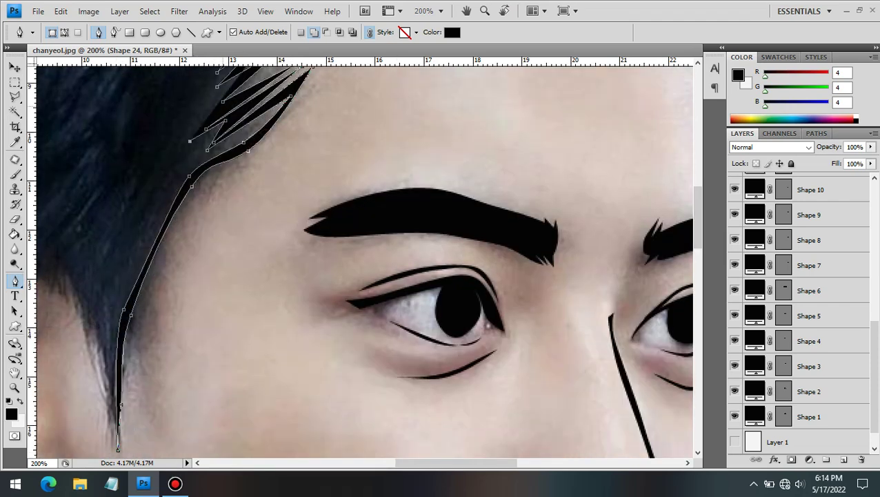
pyautogui.scroll(3, 207, 138)
pyautogui.click(218, 185)
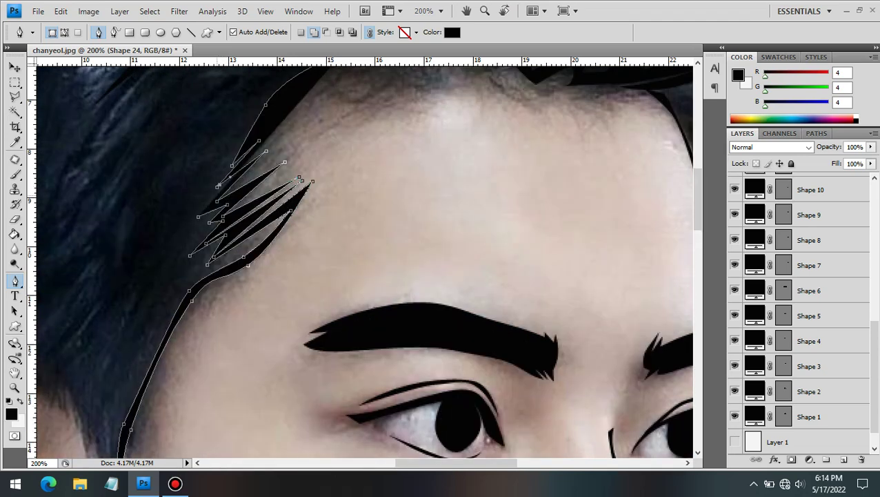
# Draw a long smooth curved strand over the hair above the hairline
pyautogui.scroll(3, 310, 207)
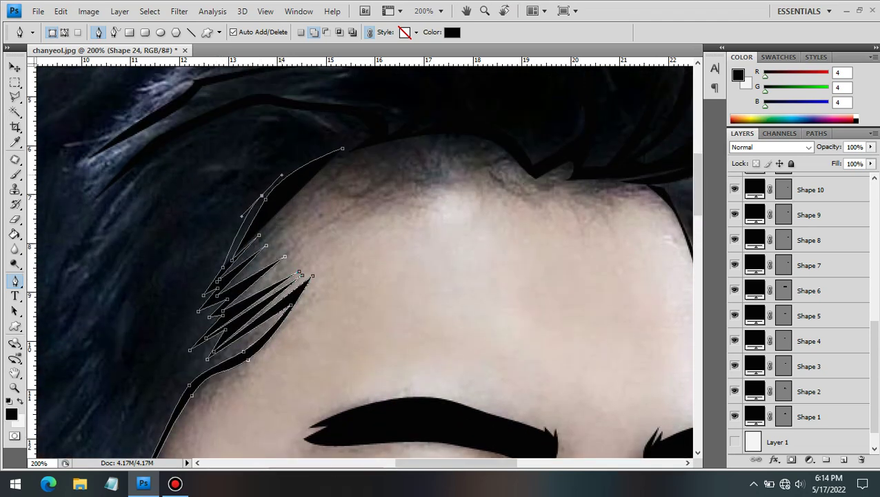
pyautogui.moveTo(316, 148); pyautogui.dragTo(343, 146)
pyautogui.moveTo(260, 127); pyautogui.dragTo(281, 121)
pyautogui.moveTo(58, 356); pyautogui.dragTo(113, 289)
pyautogui.moveTo(337, 125); pyautogui.dragTo(350, 141)
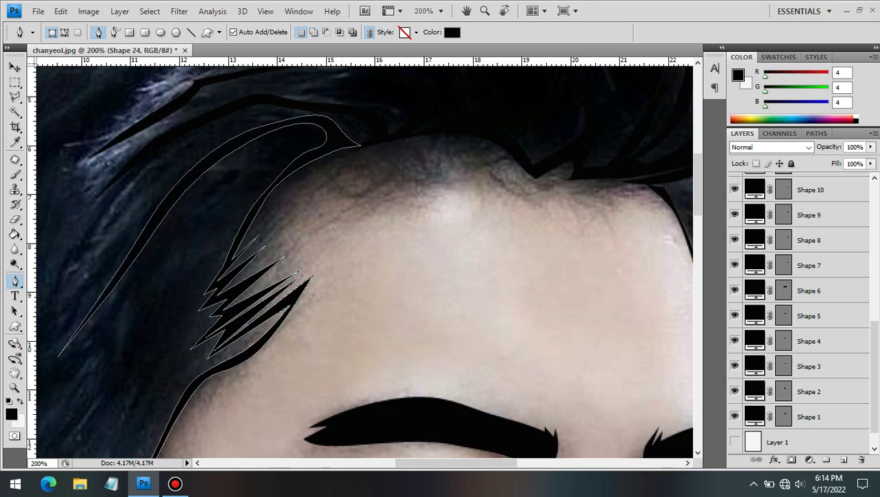
pyautogui.hscroll(-6, 298, 273)
pyautogui.scroll(-6, 298, 273)
# Start a black outline at the hair tip, curving it over the top of the ear
pyautogui.click(314, 442)
pyautogui.click(287, 334)
pyautogui.click(257, 289)
pyautogui.click(214, 266)
pyautogui.moveTo(142, 237); pyautogui.dragTo(107, 237)
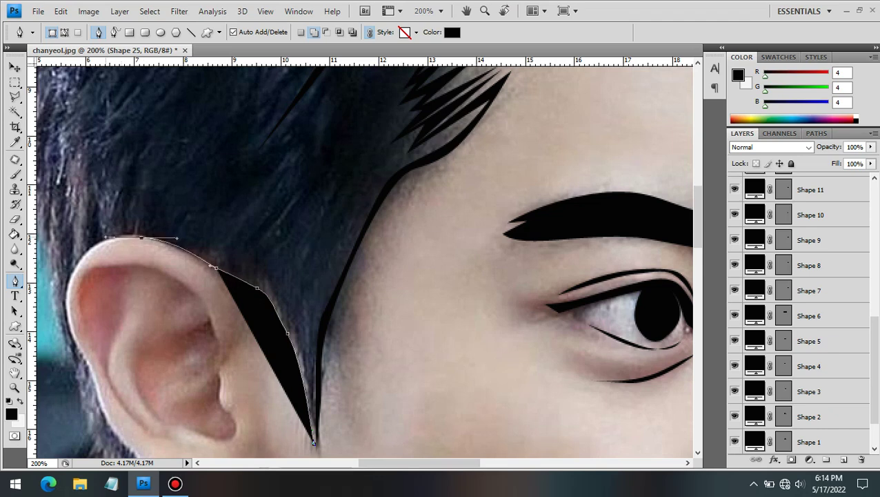
pyautogui.click(81, 353)
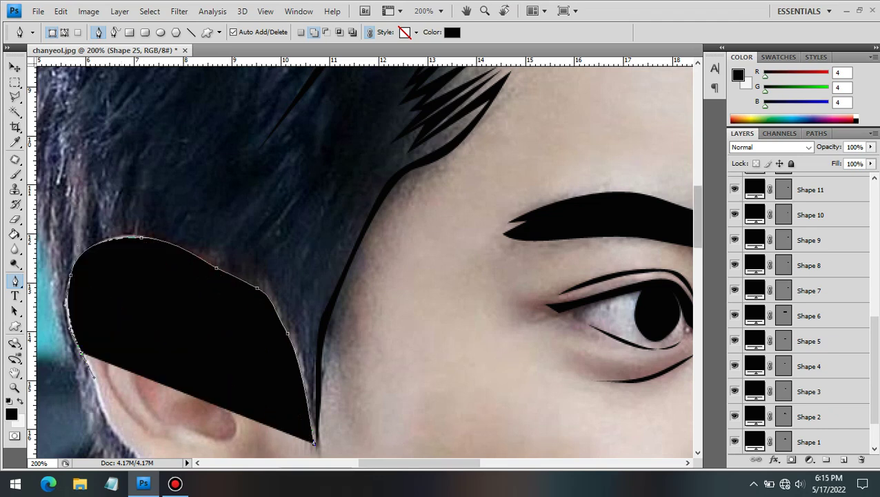
# Extend the outline down the back of the ear
pyautogui.scroll(-3, 93, 324)
pyautogui.click(102, 294)
pyautogui.click(131, 338)
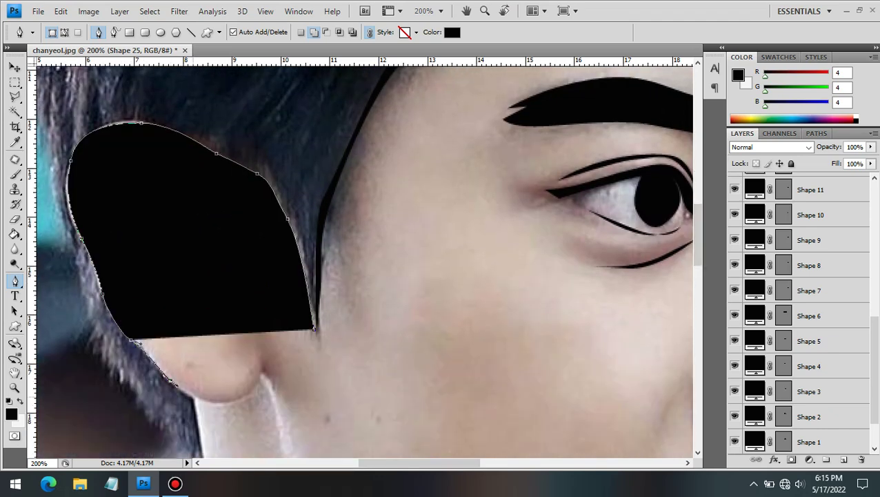
pyautogui.click(170, 381)
pyautogui.click(195, 394)
# Trace the outline along the spiky hair edge and back up it
pyautogui.scroll(-4, 195, 395)
pyautogui.click(204, 341)
pyautogui.click(199, 318)
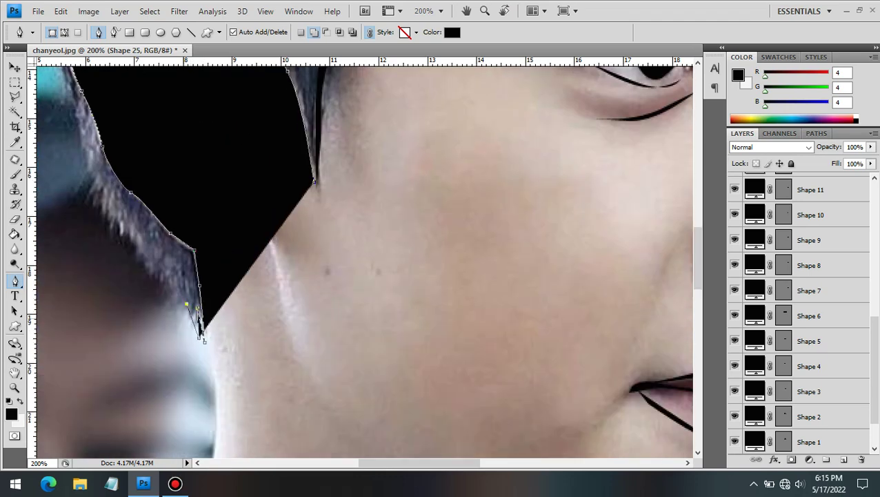
pyautogui.click(166, 291)
pyautogui.click(165, 274)
pyautogui.click(139, 249)
pyautogui.click(135, 237)
pyautogui.click(114, 211)
pyautogui.click(93, 164)
pyautogui.click(84, 135)
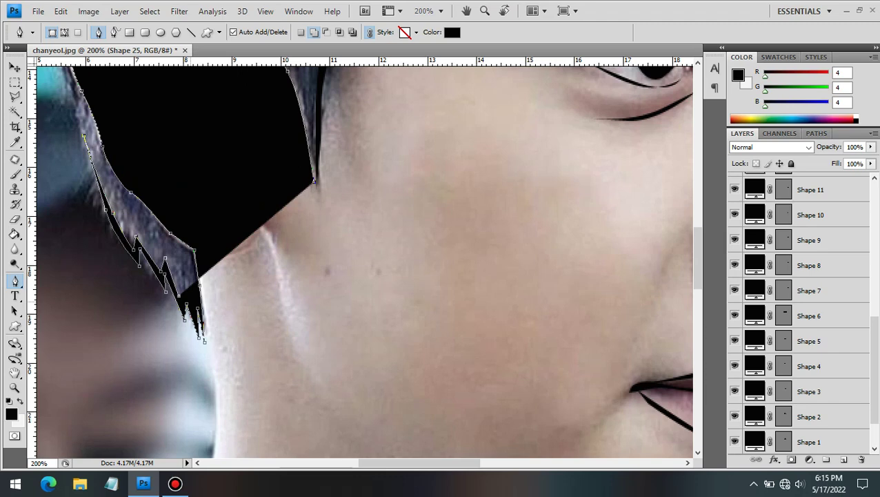
# Trace the inner edge along the ear rim, closing the outline into a thin band
pyautogui.click(143, 213)
pyautogui.scroll(2, 364, 260)
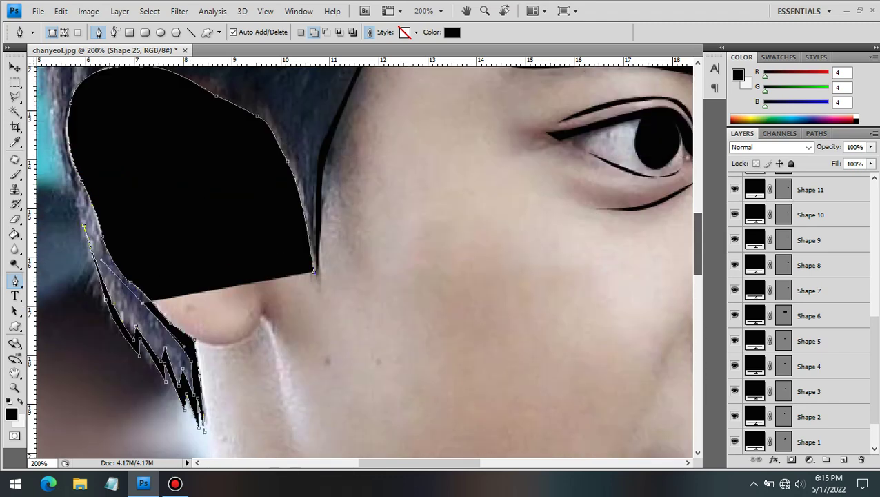
pyautogui.scroll(2, 365, 260)
pyautogui.click(77, 220)
pyautogui.click(76, 181)
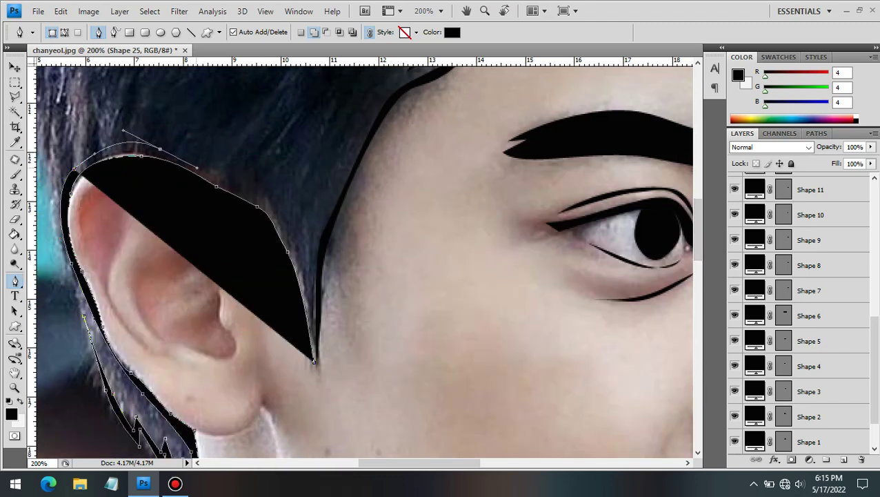
pyautogui.click(141, 157)
pyautogui.click(278, 215)
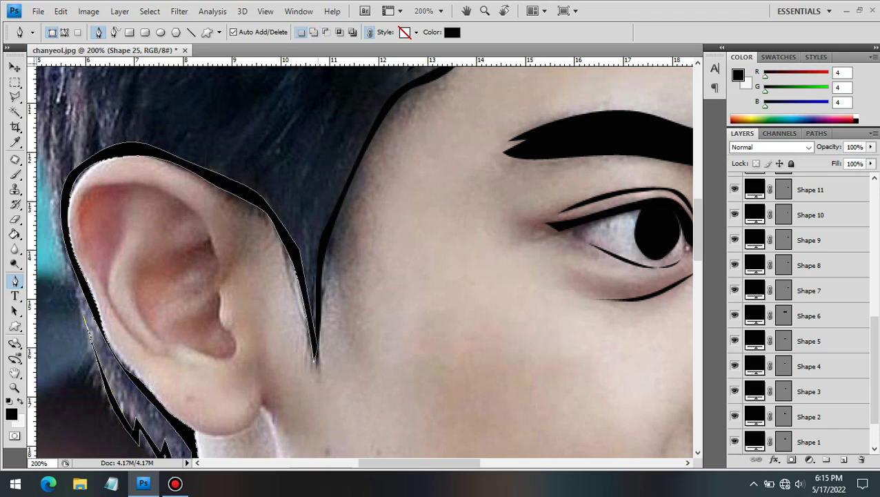
# Begin a new stroke at the top of the ear rim
pyautogui.hscroll(-2, 314, 358)
pyautogui.hscroll(-2, 314, 358)
pyautogui.click(279, 185)
pyautogui.moveTo(354, 195)
pyautogui.mouseDown()
pyautogui.moveTo(371, 207)
pyautogui.moveTo(303, 191)
pyautogui.moveTo(266, 214)
pyautogui.mouseUp()
# Extend the ear-rim stroke down the inner edge and close it into a thin line
pyautogui.click(394, 237)
pyautogui.click(400, 279)
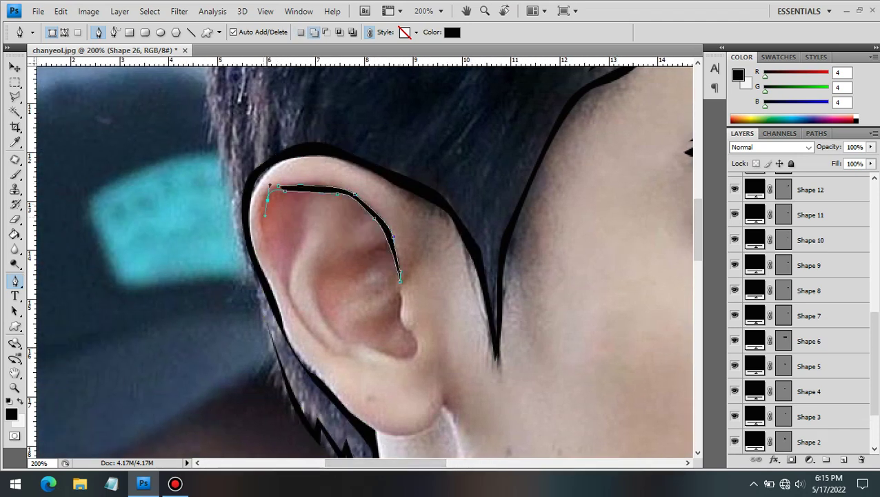
pyautogui.click(327, 347)
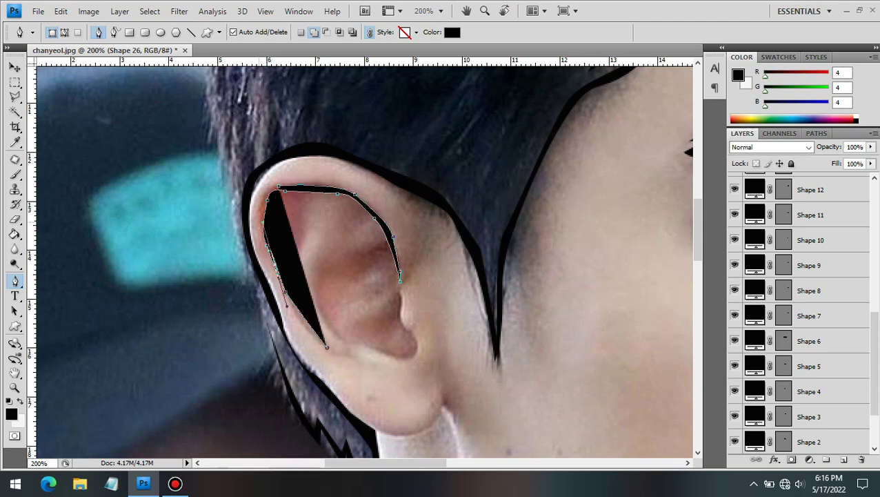
pyautogui.click(261, 233)
pyautogui.click(265, 189)
# Add a small mark inside the upper ear and curve a stroke across the lower ear
pyautogui.click(305, 227)
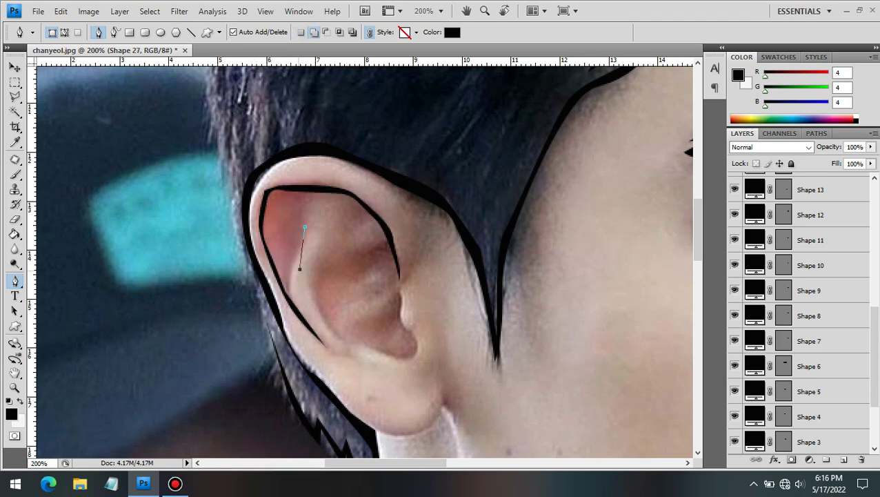
pyautogui.click(305, 226)
pyautogui.click(316, 284)
pyautogui.moveTo(339, 340); pyautogui.dragTo(364, 343)
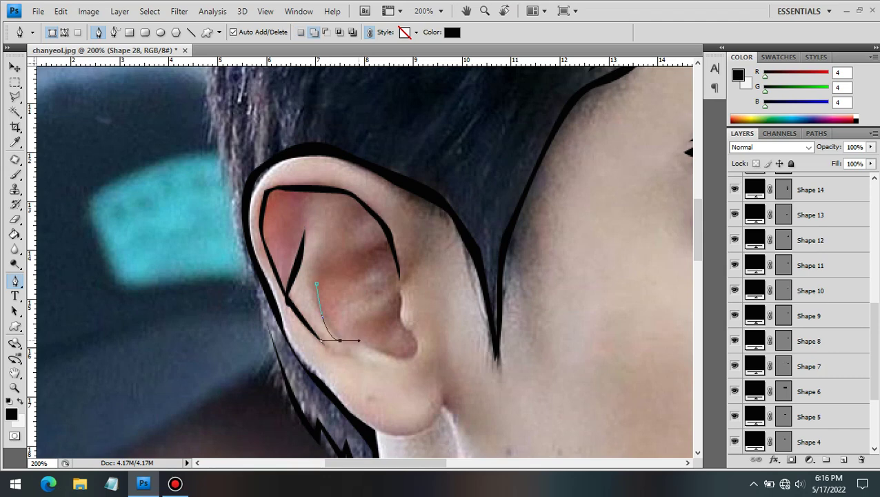
pyautogui.click(389, 354)
pyautogui.click(416, 349)
# Trace the lower ear fold and close that stroke
pyautogui.click(400, 286)
pyautogui.click(404, 325)
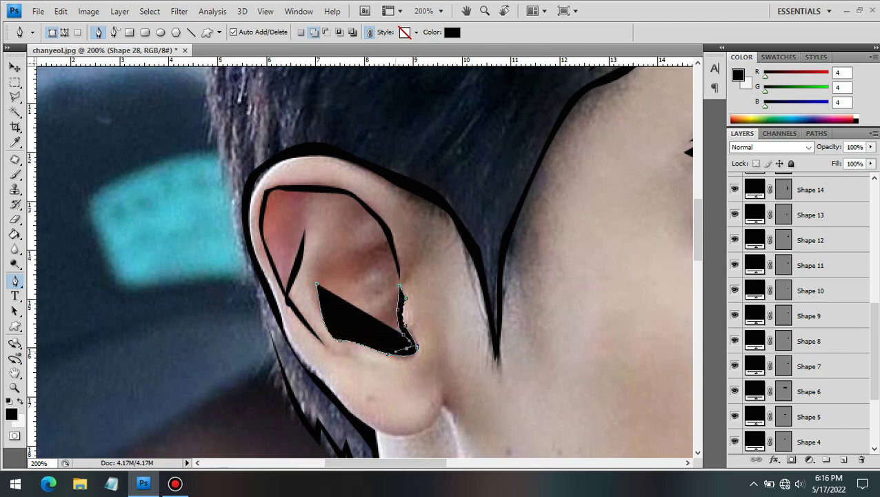
pyautogui.click(359, 341)
pyautogui.click(316, 283)
# Draw a curved stroke across the middle of the ear and under the earlobe
pyautogui.moveTo(350, 257); pyautogui.dragTo(358, 245)
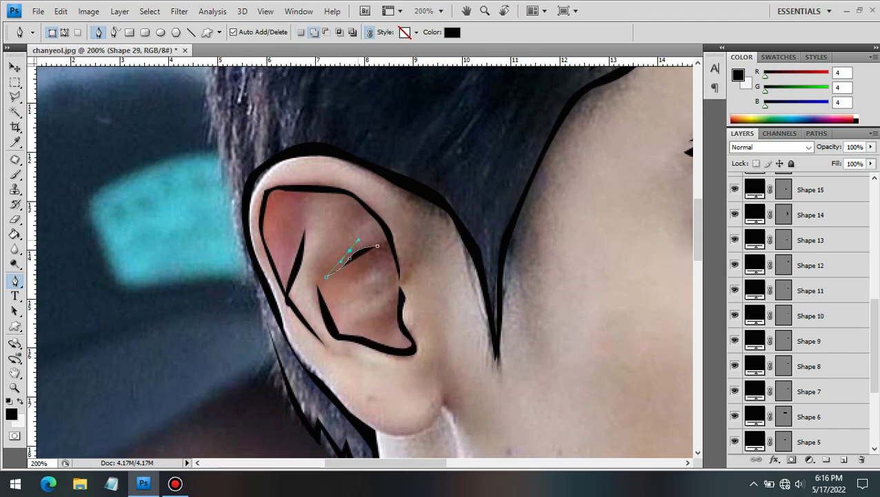
pyautogui.scroll(-5, 386, 248)
pyautogui.moveTo(419, 254); pyautogui.dragTo(434, 252)
pyautogui.moveTo(377, 256); pyautogui.dragTo(358, 238)
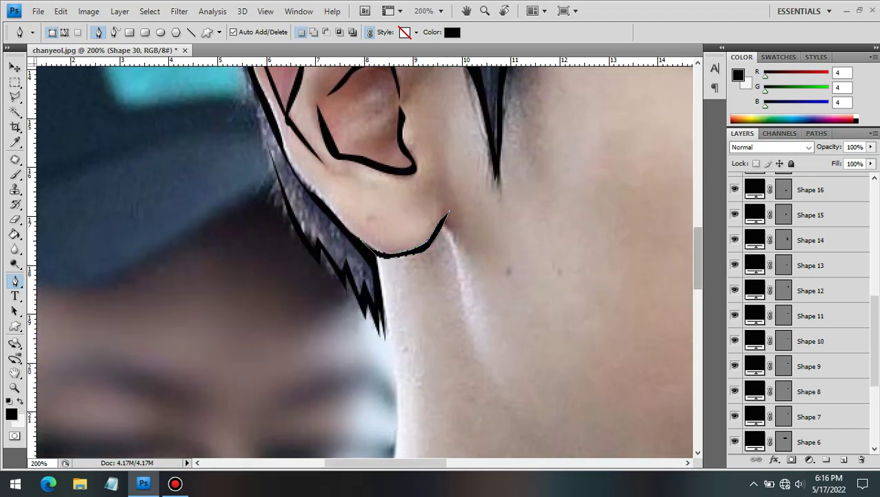
# Run a curved line down the side of the neck to the sweater collar
pyautogui.scroll(-5, 365, 262)
pyautogui.moveTo(384, 359); pyautogui.dragTo(352, 428)
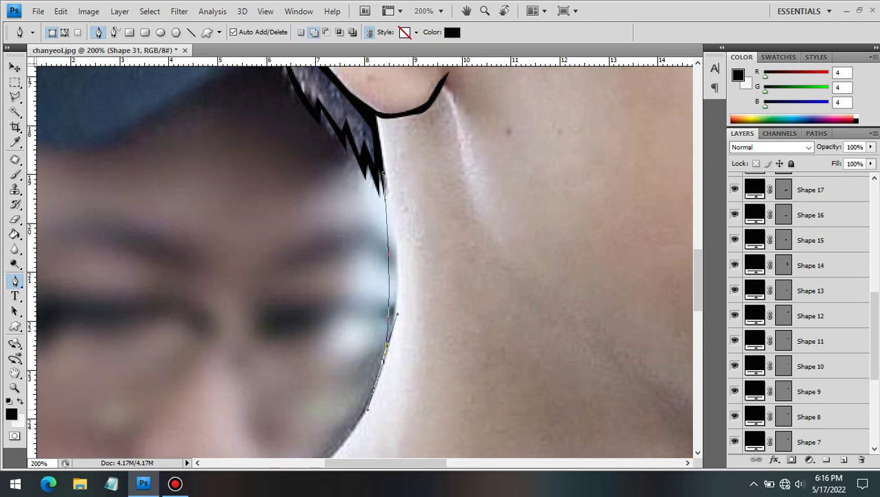
pyautogui.scroll(-2, 352, 414)
pyautogui.scroll(-5, 365, 262)
pyautogui.moveTo(298, 302); pyautogui.dragTo(325, 265)
pyautogui.click(229, 347)
# Bring the neck line back up into a thin band and commit the shape
pyautogui.moveTo(384, 181); pyautogui.dragTo(392, 149)
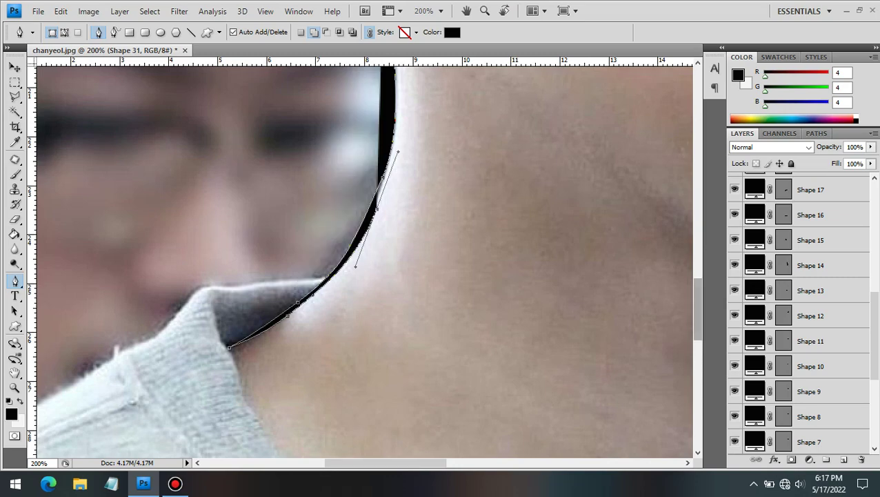
pyautogui.scroll(6, 392, 148)
pyautogui.moveTo(397, 232); pyautogui.dragTo(384, 173)
pyautogui.press('Return')
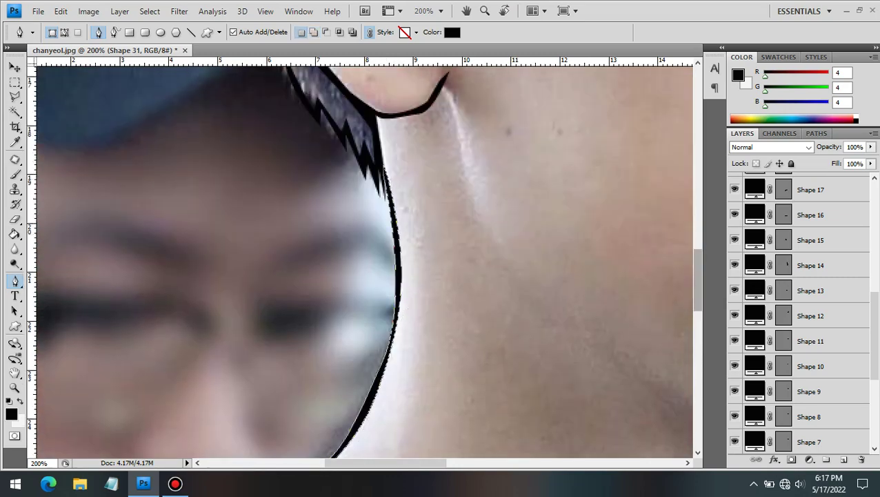
pyautogui.scroll(10, 364, 262)
pyautogui.scroll(10, 365, 262)
pyautogui.scroll(2, 364, 262)
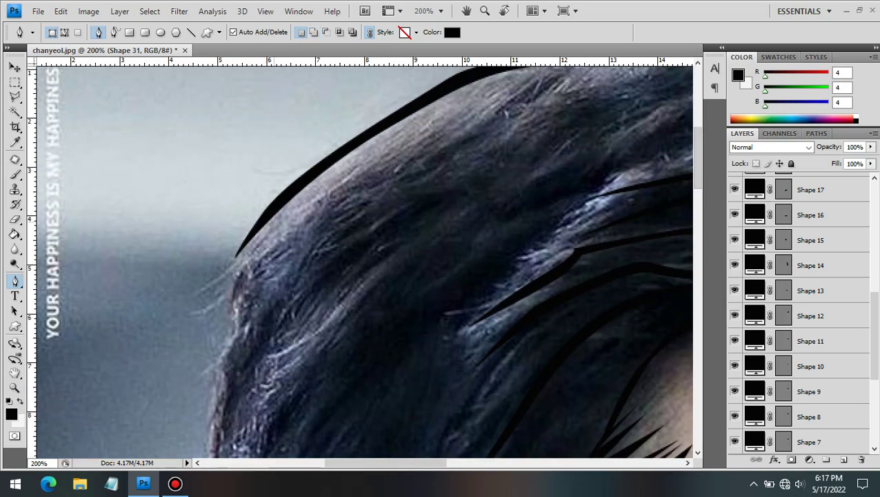
pyautogui.scroll(-12, 200, 368)
# Trace the jagged back edge of the hair from the crown down toward the ear
pyautogui.click(201, 170)
pyautogui.click(205, 236)
pyautogui.click(205, 318)
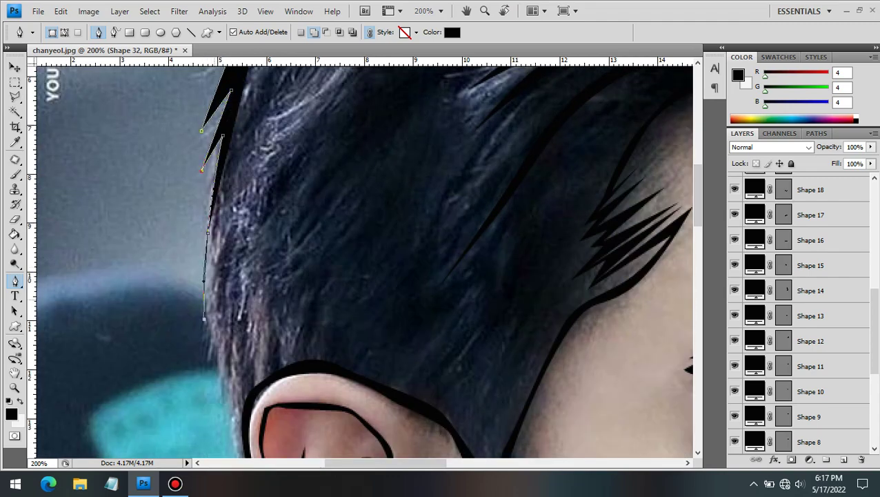
pyautogui.click(213, 360)
pyautogui.click(224, 405)
pyautogui.scroll(-13, 225, 405)
# Extend the jagged hair outline behind the ear and finish the shape
pyautogui.click(249, 225)
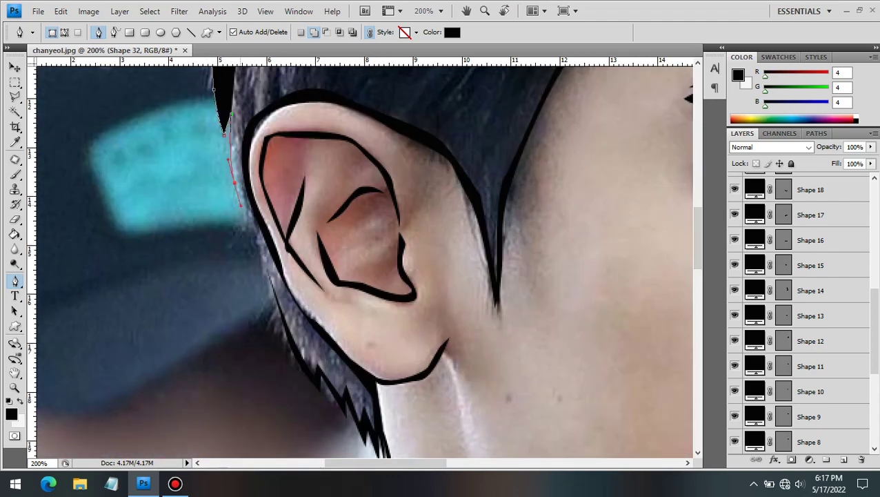
pyautogui.click(245, 254)
pyautogui.click(259, 282)
pyautogui.click(262, 298)
pyautogui.click(271, 311)
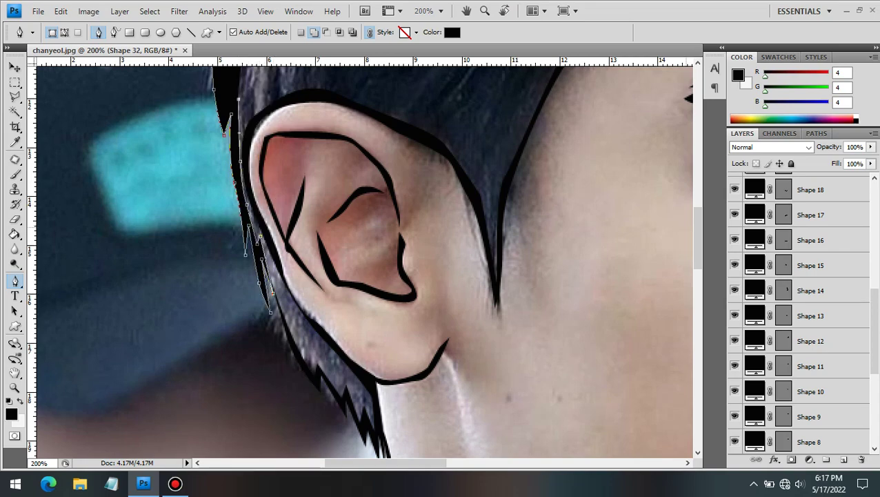
pyautogui.scroll(10, 270, 311)
pyautogui.scroll(9, 358, 262)
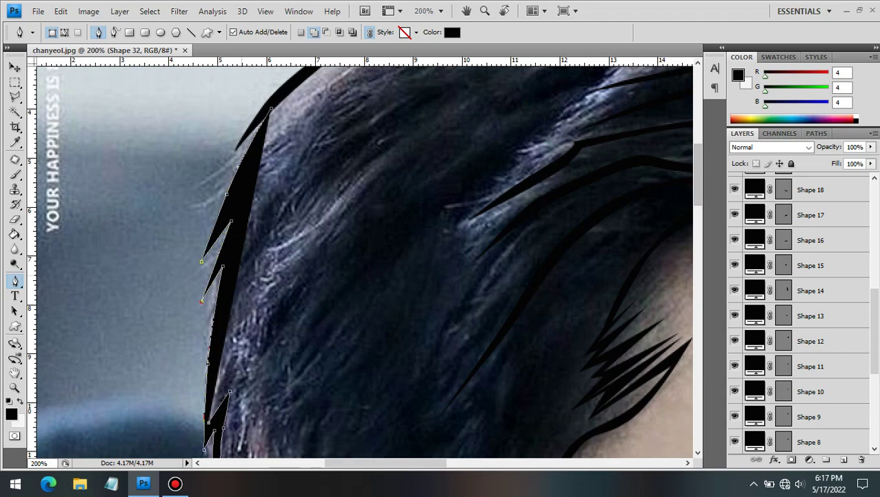
pyautogui.press('Escape')
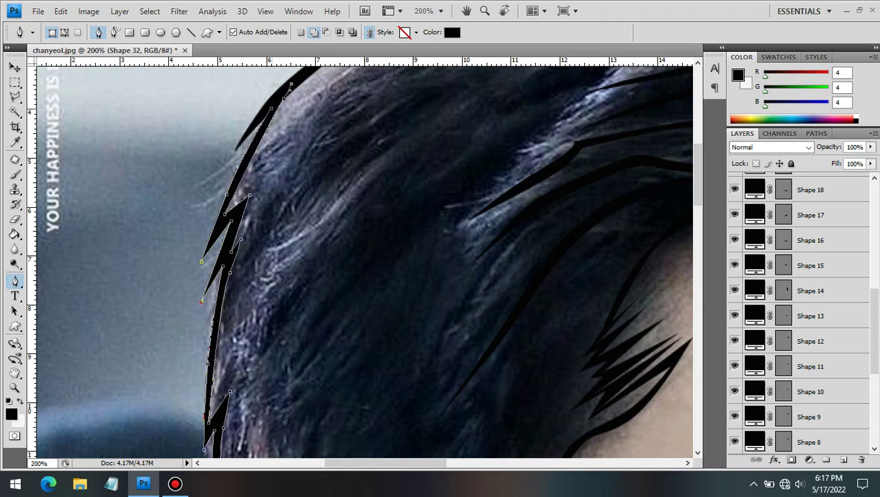
# Preview the line art zoomed out over the white layer, then hide it and zoom onto the eyes
pyautogui.hotkey('ctrl', '-')
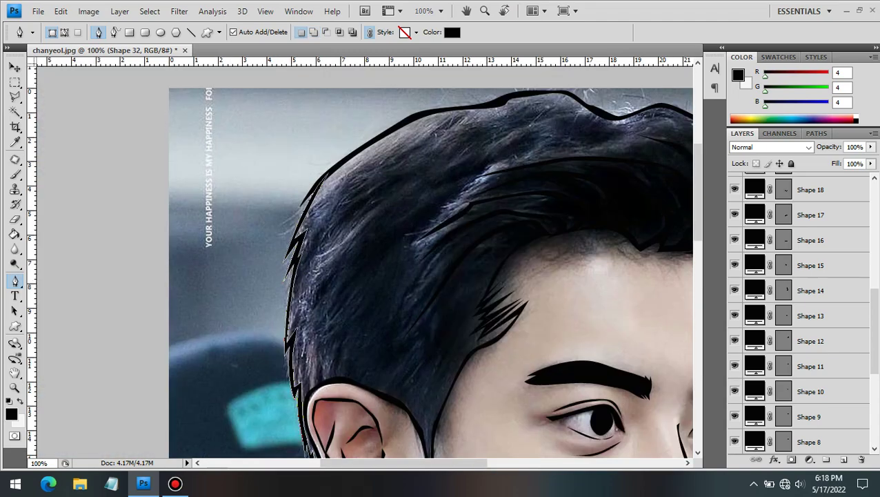
pyautogui.scroll(-5, 800, 310)
pyautogui.click(735, 417)
pyautogui.hotkey('ctrl', '-')
pyautogui.hotkey('ctrl', '-')
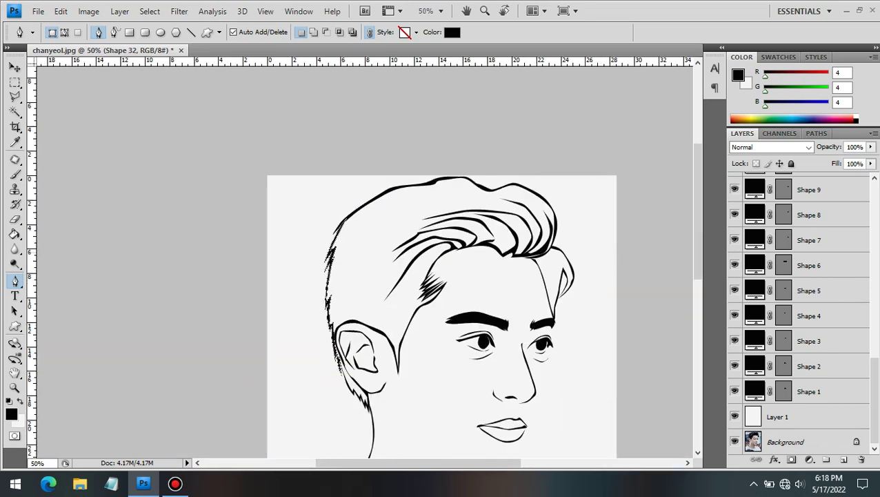
pyautogui.scroll(-7, 441, 276)
pyautogui.click(735, 416)
pyautogui.hotkey('ctrl', '+')
pyautogui.hotkey('ctrl', '+')
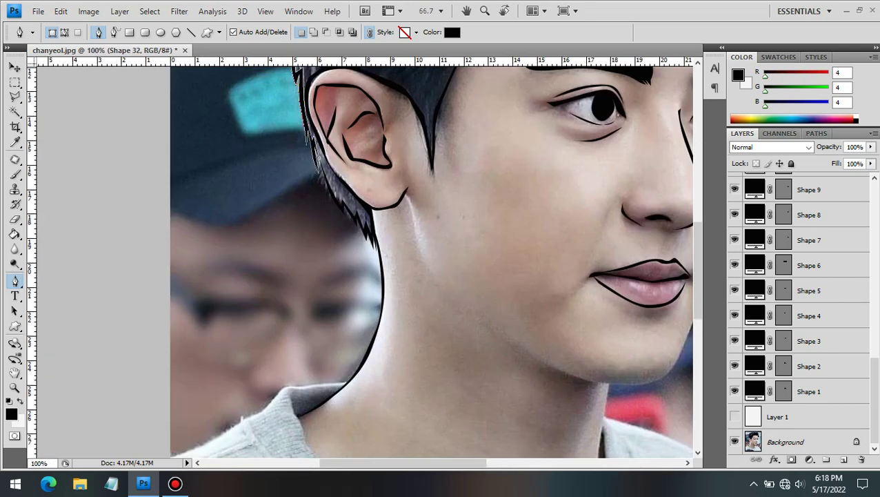
pyautogui.hscroll(5, 364, 259)
pyautogui.hotkey('ctrl', '+')
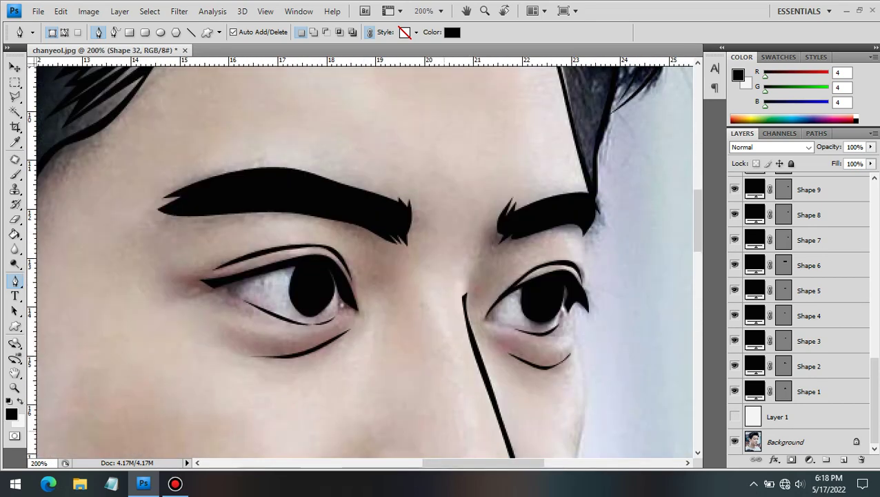
# Draw a line down the face edge from the right eyebrow past the cheek
pyautogui.hscroll(5, 364, 259)
pyautogui.click(425, 230)
pyautogui.click(427, 280)
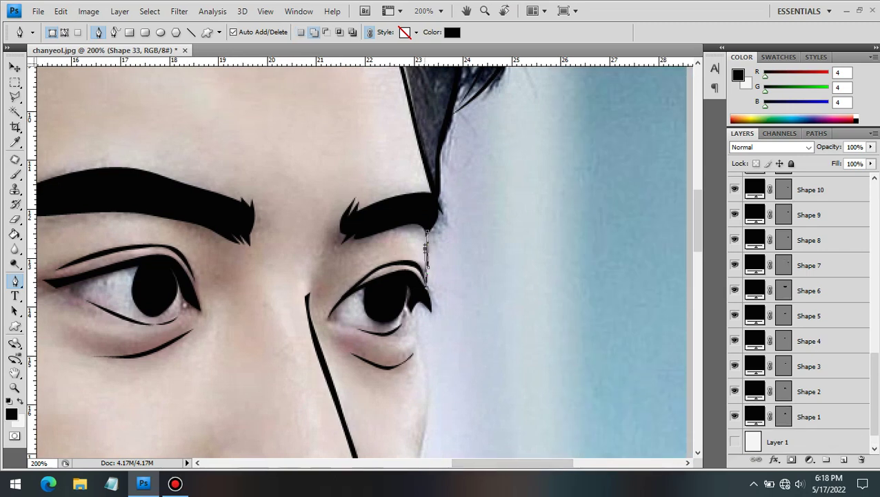
pyautogui.scroll(-5, 425, 279)
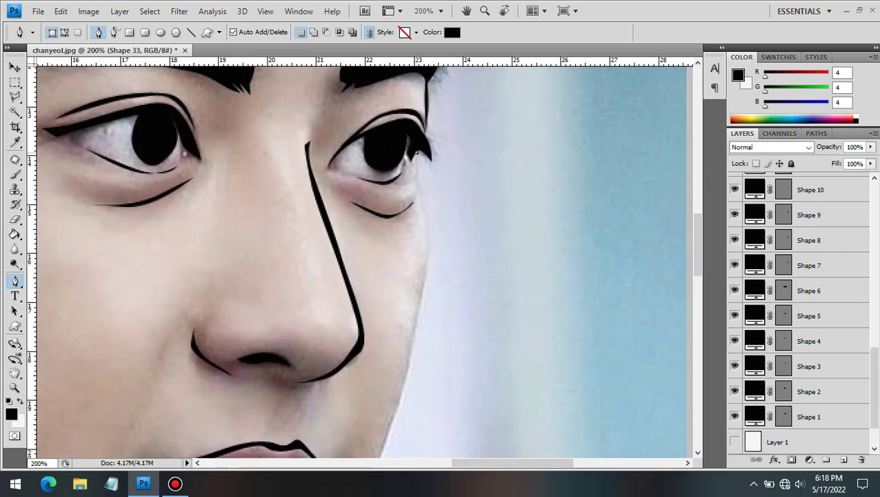
pyautogui.click(417, 153)
pyautogui.click(419, 200)
pyautogui.click(408, 370)
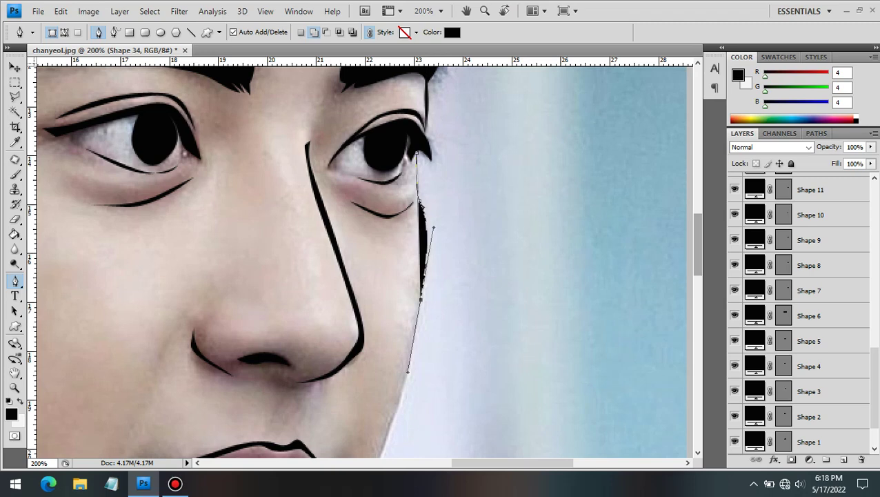
# Continue the jaw line down past the lips toward the chin
pyautogui.scroll(-5, 408, 370)
pyautogui.scroll(-3, 364, 262)
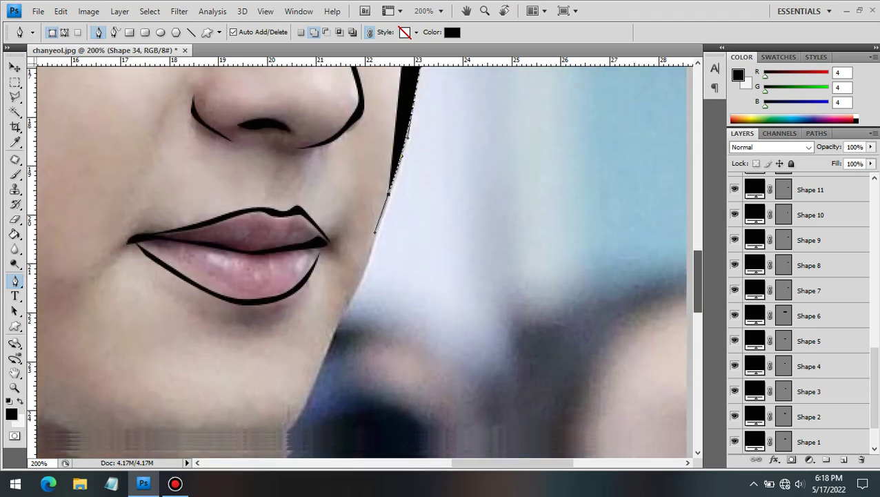
pyautogui.hscroll(-5, 364, 262)
pyautogui.click(496, 284)
pyautogui.click(449, 390)
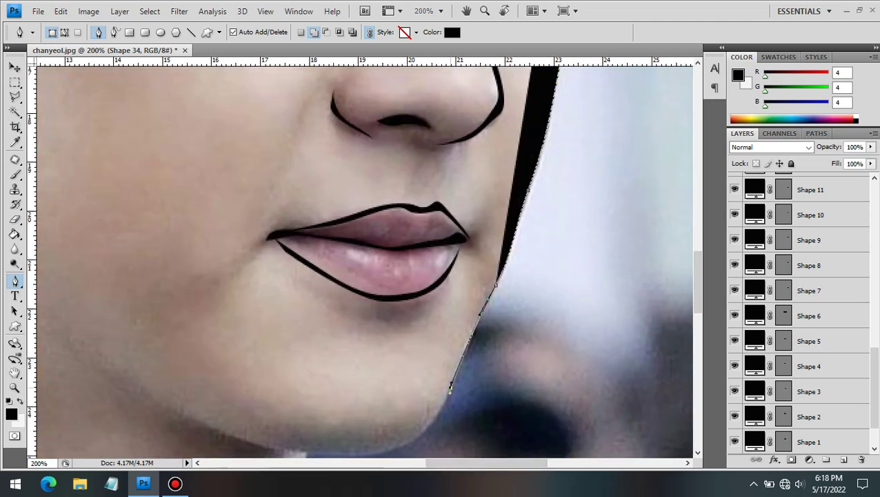
pyautogui.scroll(-5, 441, 411)
pyautogui.moveTo(369, 312); pyautogui.dragTo(320, 312)
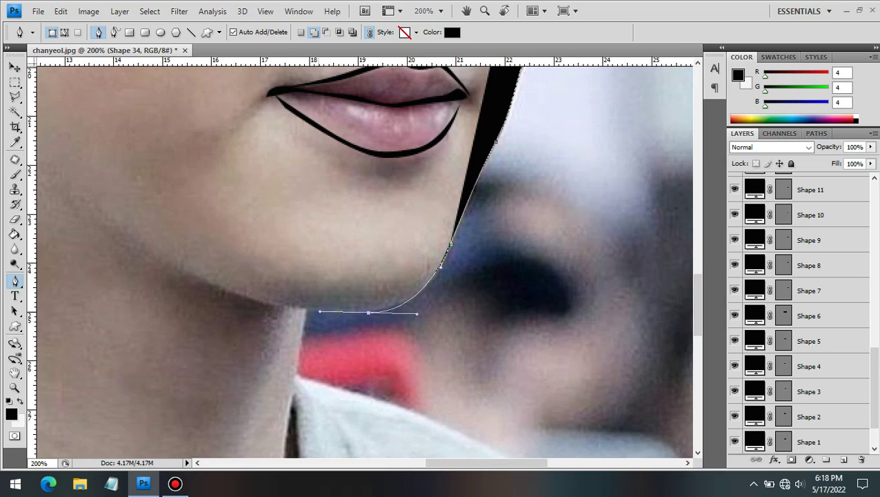
# Add curved anchors around the chin and along the lower jaw
pyautogui.hscroll(-3, 321, 312)
pyautogui.hscroll(-10, 414, 276)
pyautogui.moveTo(373, 278); pyautogui.dragTo(297, 243)
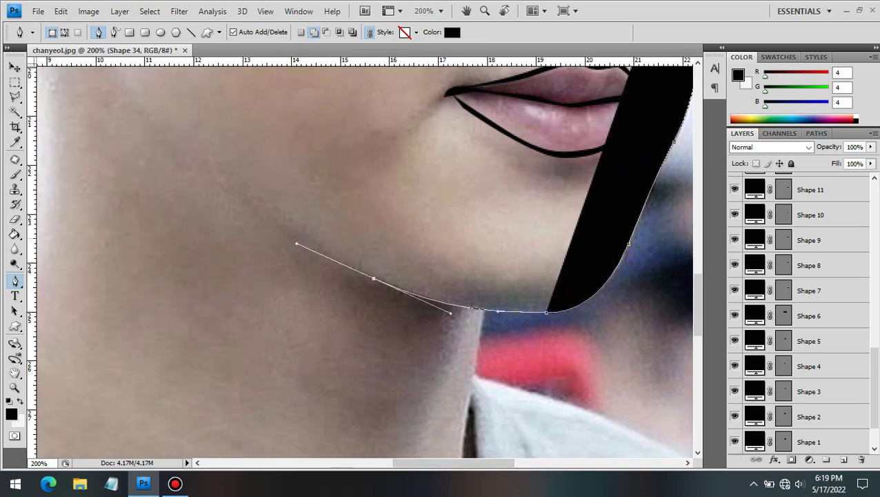
pyautogui.hscroll(-15, 297, 244)
pyautogui.scroll(10, 296, 243)
pyautogui.moveTo(403, 303)
pyautogui.mouseDown()
pyautogui.moveTo(350, 200)
pyautogui.moveTo(348, 164)
pyautogui.mouseUp()
pyautogui.moveTo(409, 307); pyautogui.dragTo(425, 331)
# Curve the jaw anchor to follow the jaw and bring the outline back up to thin it
pyautogui.scroll(-2, 362, 262)
pyautogui.scroll(-2, 362, 263)
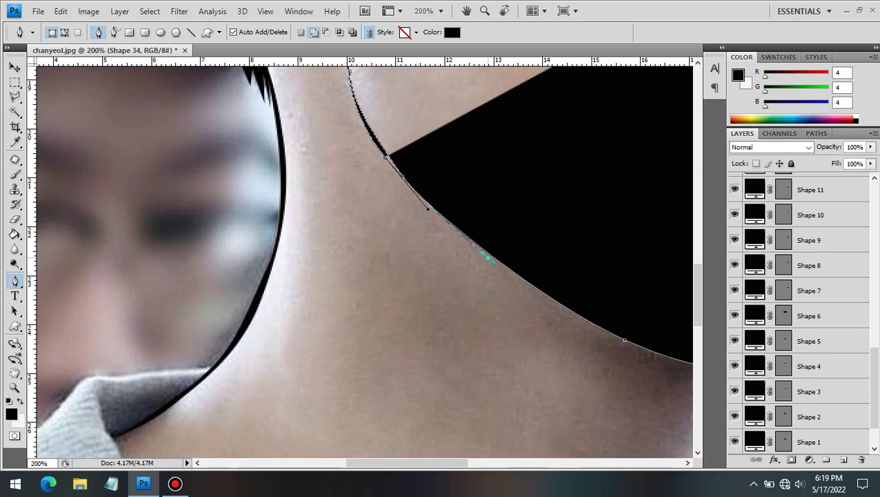
pyautogui.hscroll(4, 364, 262)
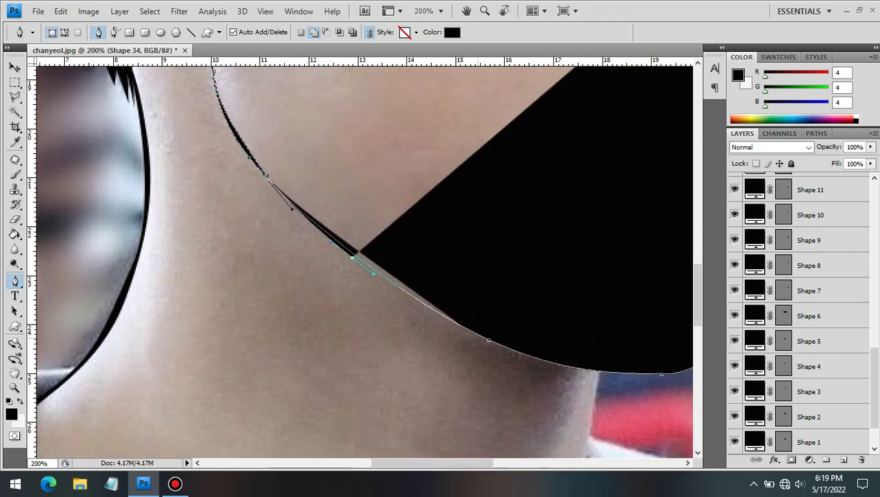
pyautogui.moveTo(489, 340); pyautogui.dragTo(522, 359)
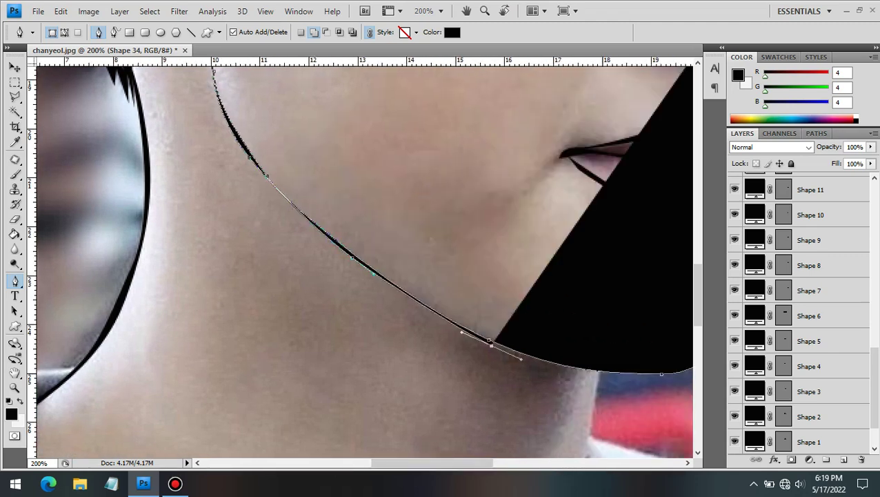
pyautogui.hscroll(1, 522, 359)
pyautogui.hscroll(8, 521, 358)
pyautogui.moveTo(412, 363); pyautogui.dragTo(387, 382)
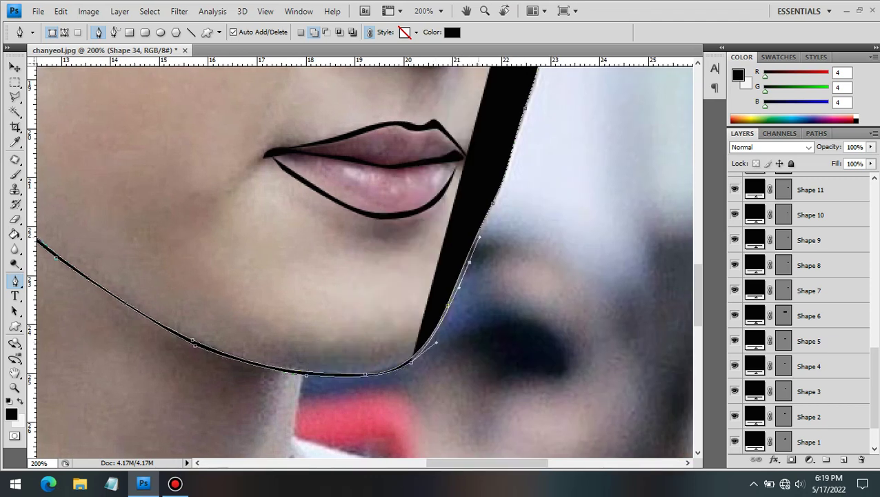
# Commit the jawline shape and start a curved line along the cheek fold beside the nose
pyautogui.scroll(3, 364, 263)
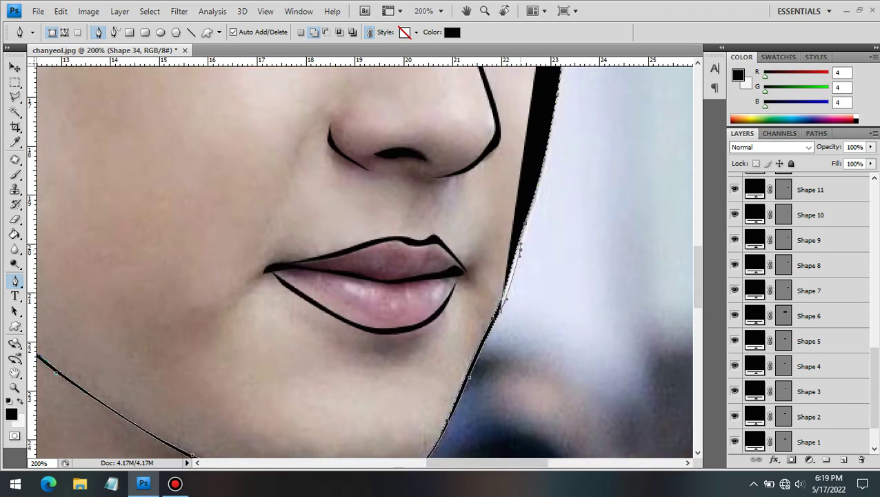
pyautogui.scroll(3, 365, 262)
pyautogui.scroll(3, 364, 262)
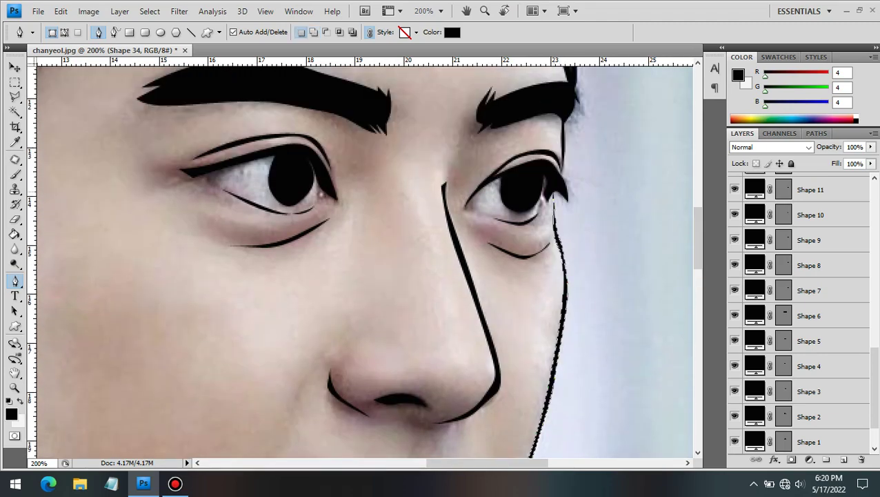
pyautogui.scroll(-5, 364, 262)
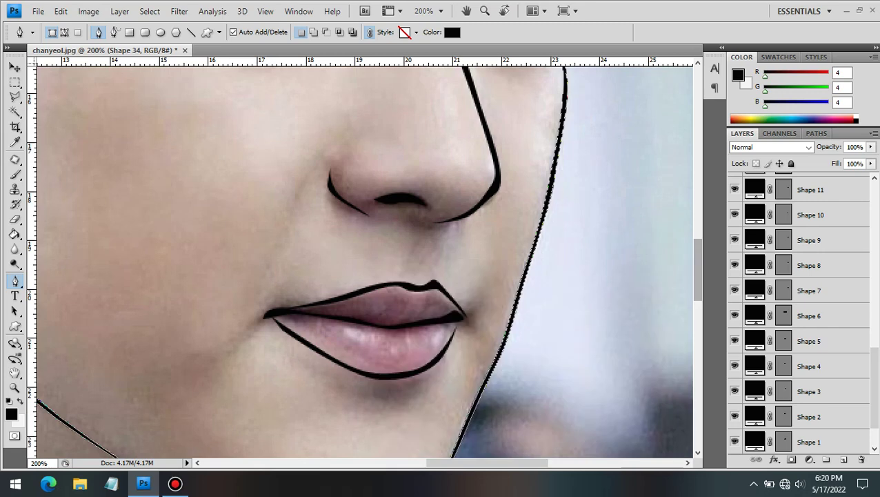
pyautogui.press('Return')
pyautogui.click(323, 152)
pyautogui.moveTo(298, 218); pyautogui.dragTo(295, 232)
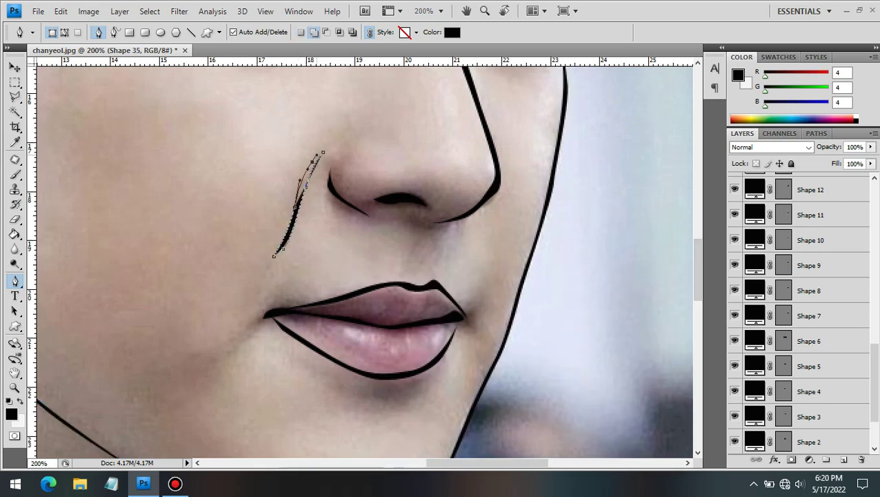
# Preview the face line art over the white layer, then hide it and zoom in on the lips
pyautogui.scroll(-3, 800, 311)
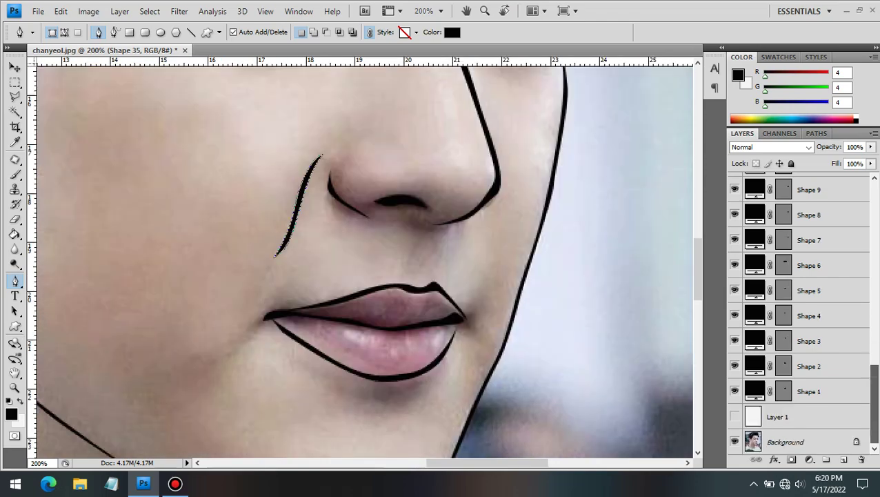
pyautogui.click(734, 416)
pyautogui.hotkey('ctrl', '-')
pyautogui.hotkey('ctrl', '-')
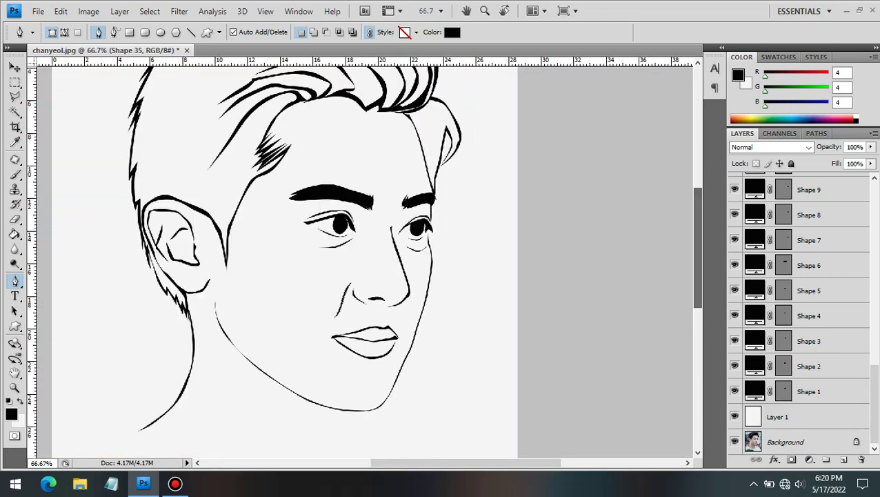
pyautogui.hotkey('ctrl', '+')
pyautogui.click(735, 417)
pyautogui.hotkey('ctrl', '+')
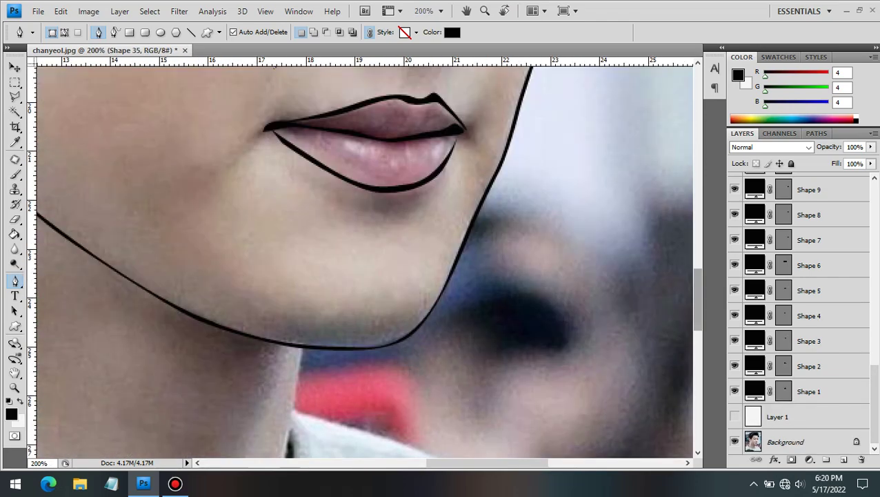
pyautogui.scroll(-3, 365, 259)
# Trace the right side of the neck down toward the collar with the Pen tool
pyautogui.click(302, 128)
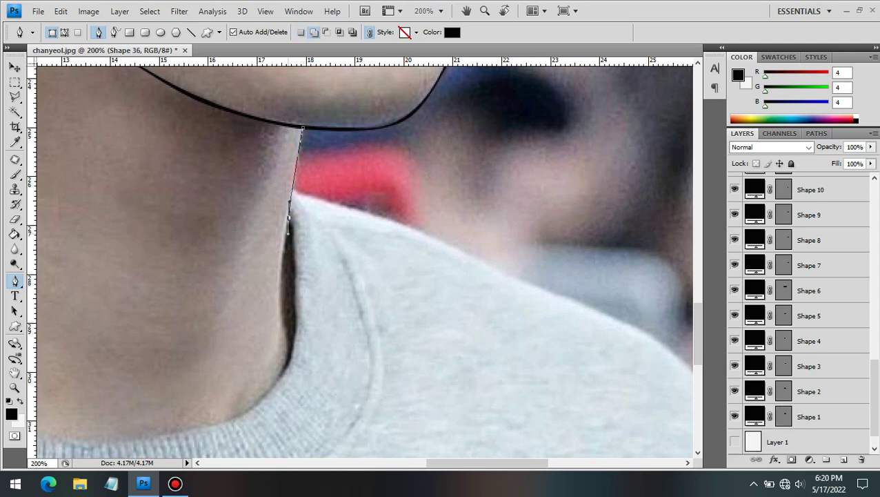
pyautogui.click(299, 330)
pyautogui.moveTo(242, 414); pyautogui.dragTo(197, 429)
pyautogui.hscroll(-5, 197, 429)
pyautogui.scroll(-3, 366, 262)
pyautogui.moveTo(261, 296); pyautogui.dragTo(178, 278)
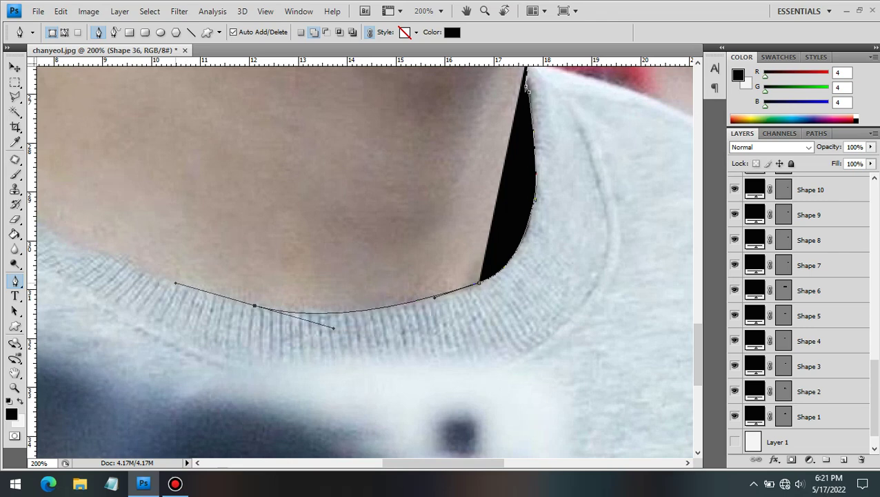
pyautogui.hotkey('ctrl', '-')
# Carry the outline to the collar's upper-left, then back along the inner neckline as a thin black band
pyautogui.moveTo(148, 186); pyautogui.dragTo(140, 157)
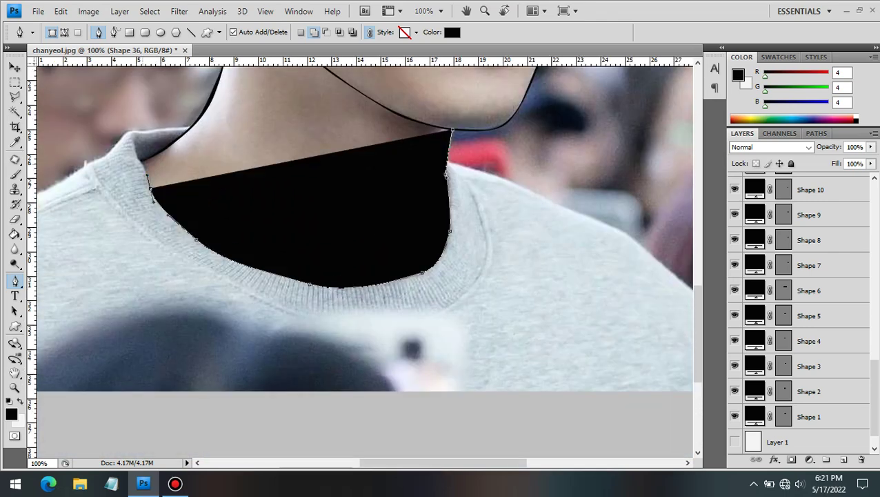
pyautogui.click(142, 158)
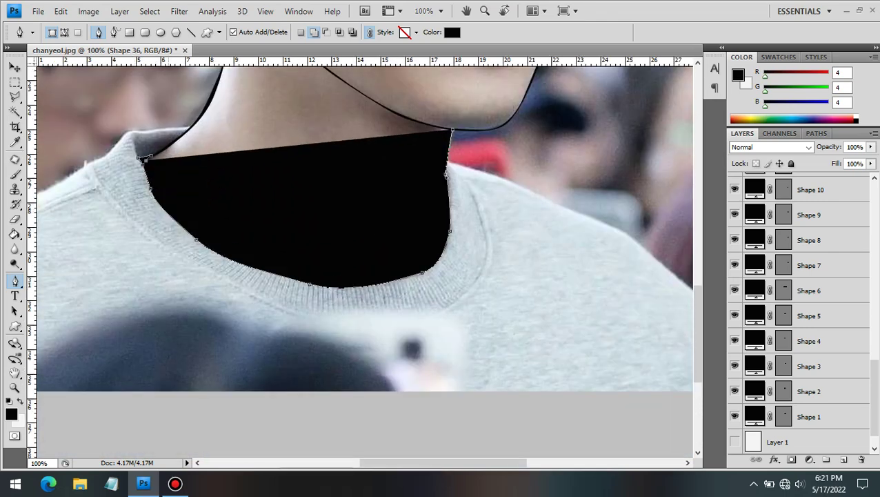
pyautogui.click(197, 239)
pyautogui.click(245, 259)
pyautogui.click(373, 279)
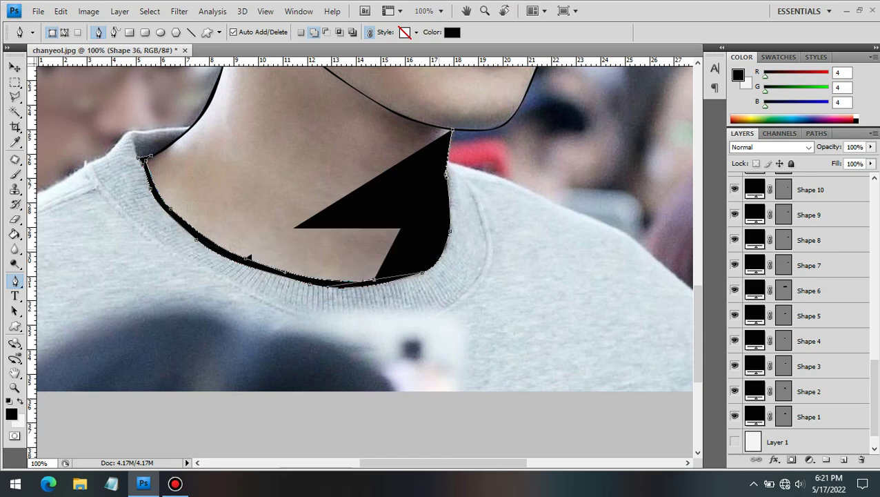
pyautogui.click(431, 258)
pyautogui.moveTo(445, 150); pyautogui.dragTo(439, 173)
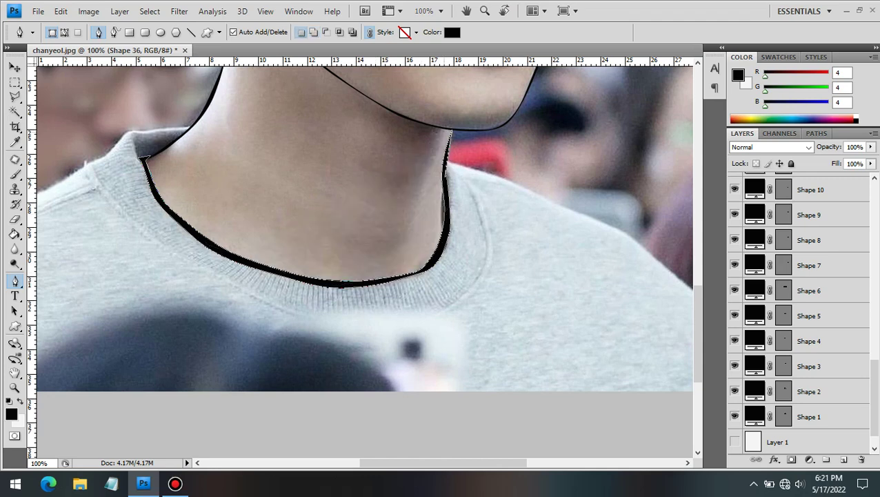
# Begin a new curved line along the right shoulder
pyautogui.click(445, 160)
pyautogui.moveTo(545, 197); pyautogui.dragTo(568, 208)
pyautogui.click(646, 247)
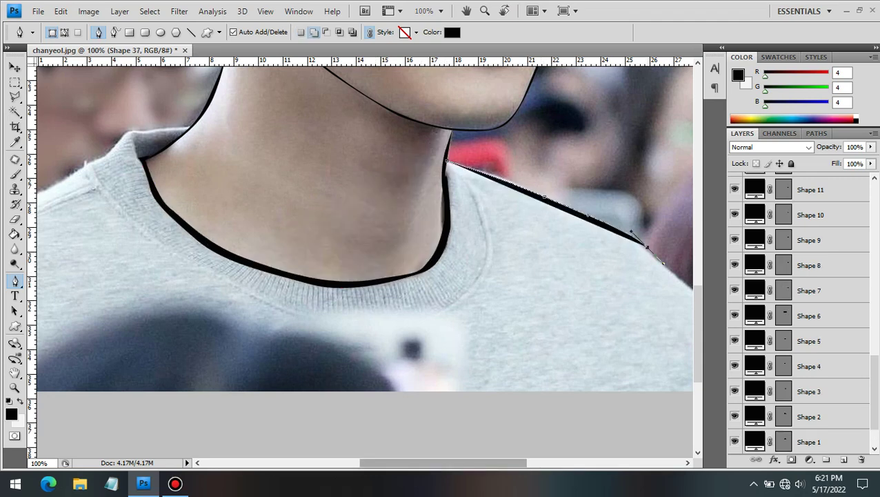
# Finish the right shoulder line as a thin band doubling back on itself
pyautogui.moveTo(646, 247); pyautogui.dragTo(482, 247)
pyautogui.click(525, 285)
pyautogui.click(557, 319)
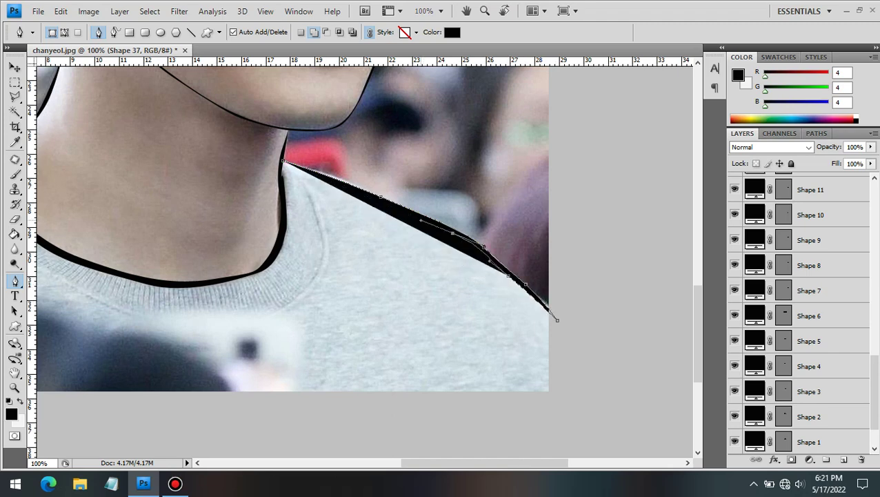
pyautogui.press('Return')
pyautogui.moveTo(557, 319); pyautogui.dragTo(761, 314)
# Outline the collar's outer edge and return along the inner edge as a thin black band
pyautogui.click(505, 176)
pyautogui.click(532, 264)
pyautogui.moveTo(442, 326); pyautogui.dragTo(492, 331)
pyautogui.moveTo(299, 296); pyautogui.dragTo(242, 267)
pyautogui.click(181, 224)
pyautogui.click(131, 166)
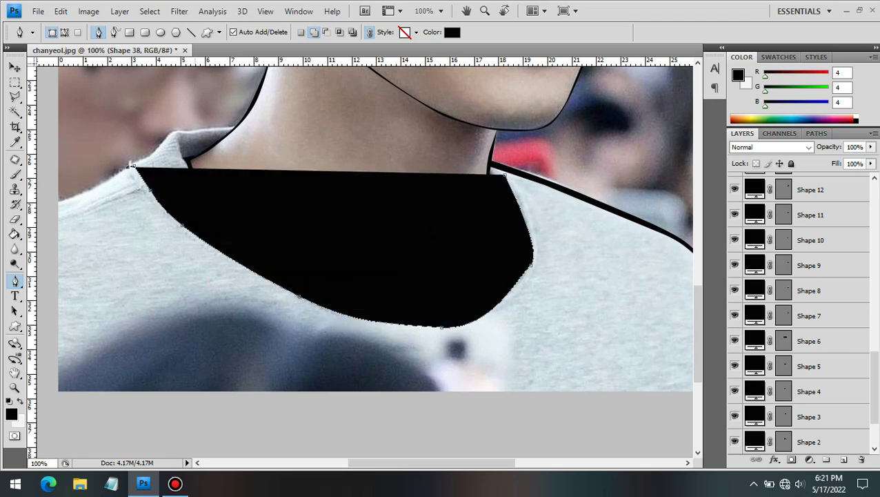
pyautogui.click(207, 241)
pyautogui.click(345, 318)
pyautogui.click(528, 279)
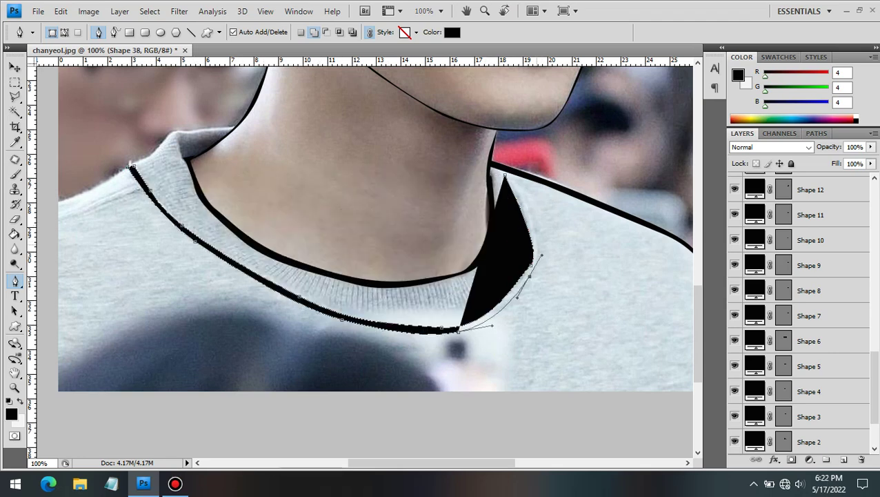
pyautogui.moveTo(535, 231); pyautogui.dragTo(524, 200)
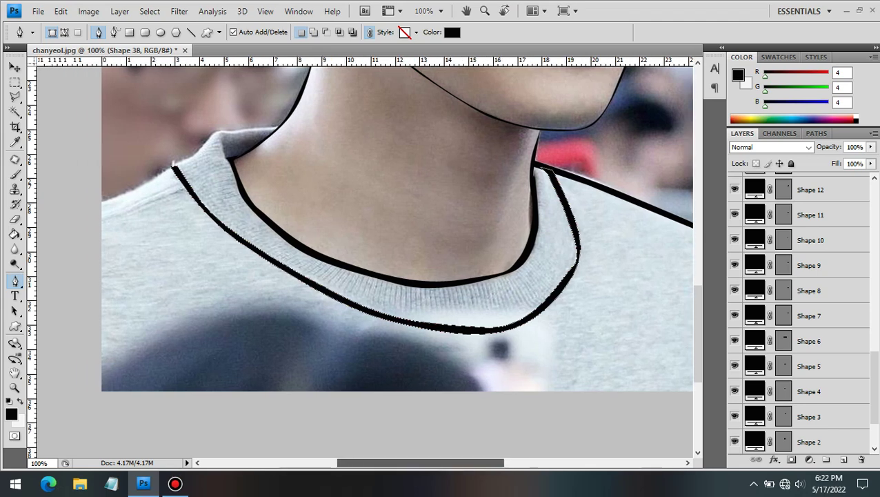
# Draw the left shoulder as a closed thin band, then fit the drawing on screen
pyautogui.moveTo(207, 207); pyautogui.dragTo(367, 207)
pyautogui.moveTo(354, 129); pyautogui.dragTo(365, 133)
pyautogui.click(397, 125)
pyautogui.click(275, 171)
pyautogui.click(249, 188)
pyautogui.click(293, 167)
pyautogui.click(328, 143)
pyautogui.click(336, 133)
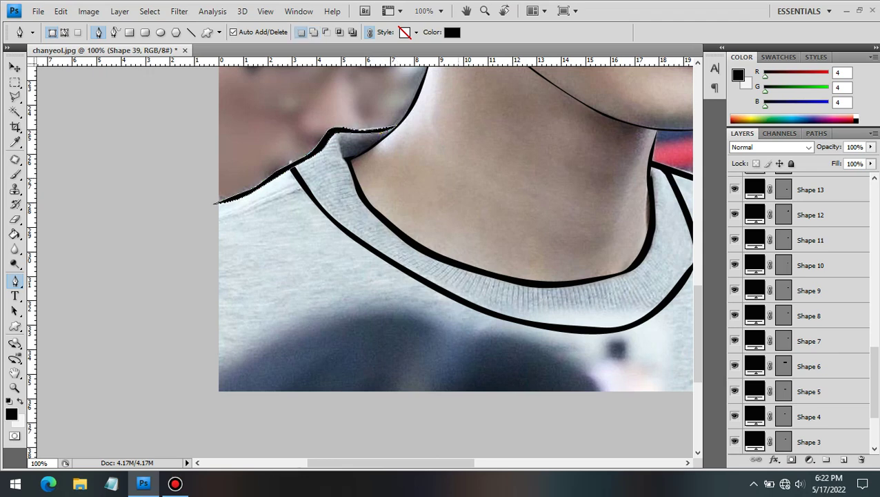
pyautogui.hotkey('ctrl', '0')
# Make the white Layer 1 visible behind the black line art in the Layers panel
pyautogui.scroll(-3, 800, 345)
pyautogui.click(735, 416)
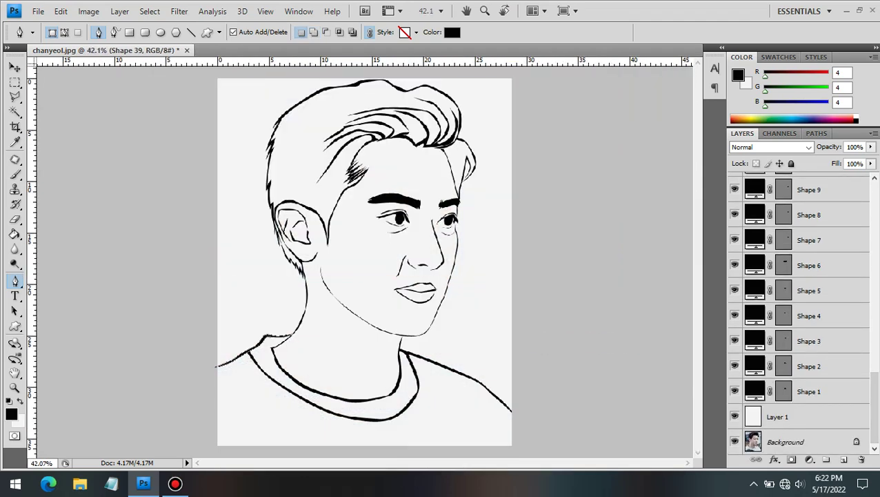